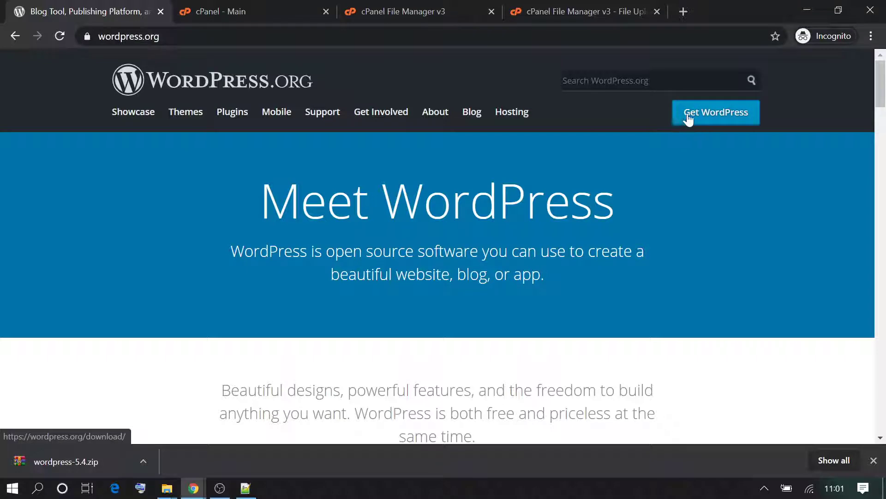
Step: Open the WordPress.org download page and scroll to the Download WordPress 5.4 button
click(688, 118)
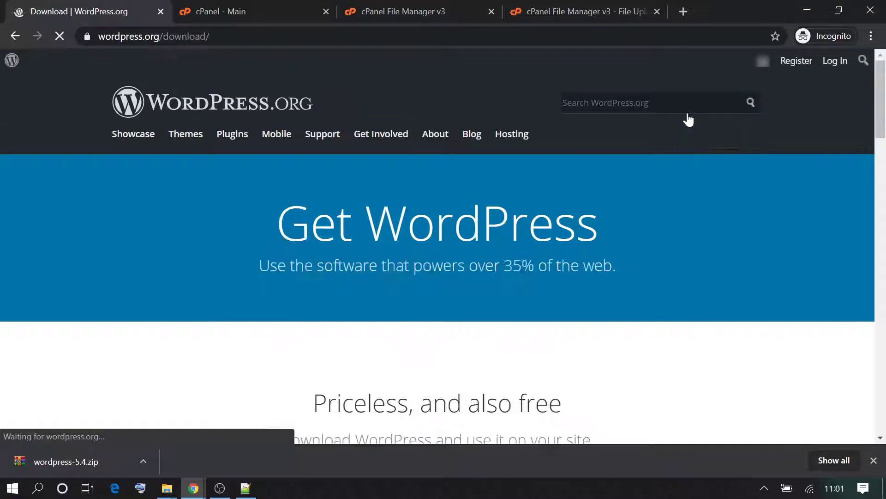
scroll(426, 287, down, 5)
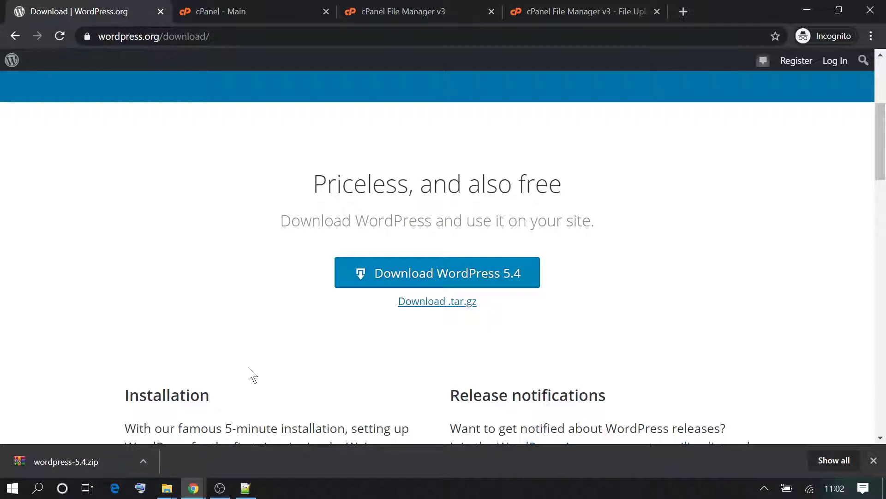
Step: On the cPanel dashboard, search functions for 'file' and open File Manager
click(286, 8)
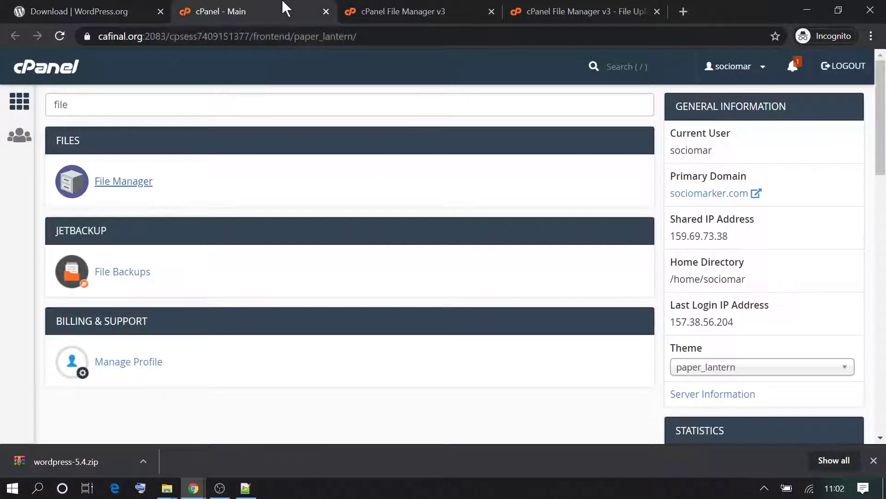
key(BackSpace)
key(BackSpace)
key(BackSpace)
key(BackSpace)
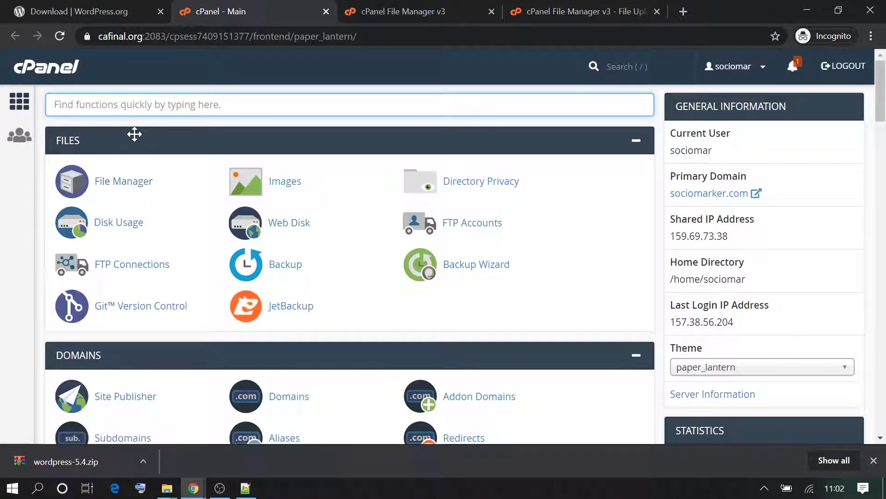
text(file)
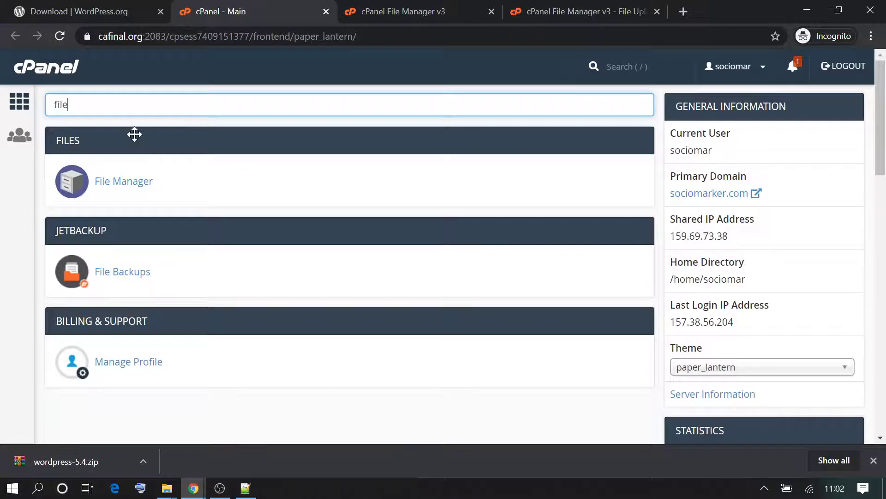
click(107, 183)
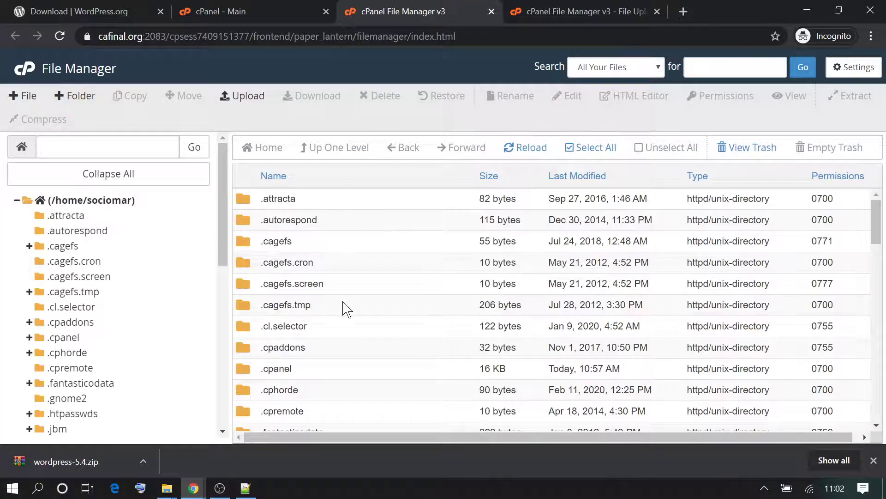
Step: Scroll to the public_html folder in the home directory and open it
scroll(344, 308, down, 1)
scroll(326, 323, down, 2)
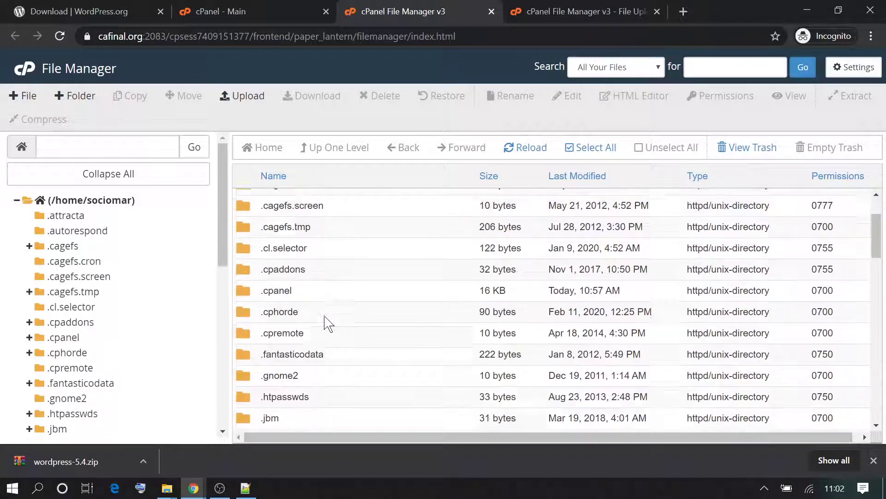
scroll(326, 322, down, 9)
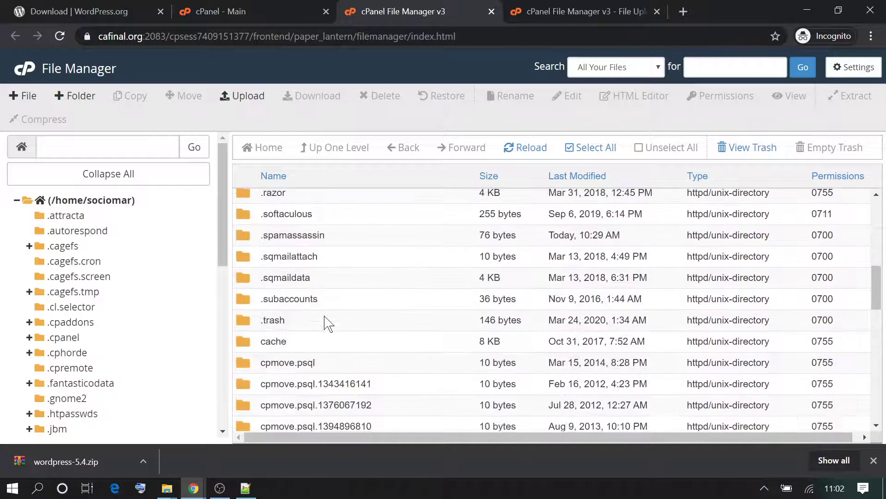
scroll(305, 359, down, 1)
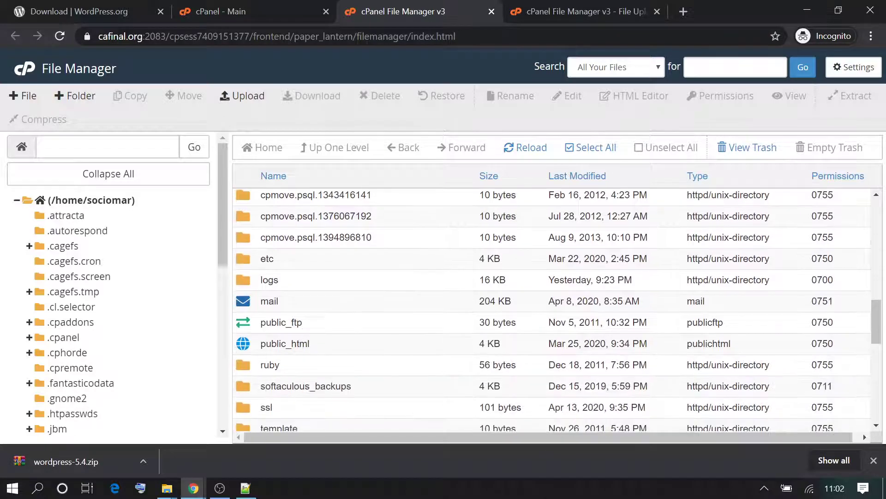
double_click(315, 347)
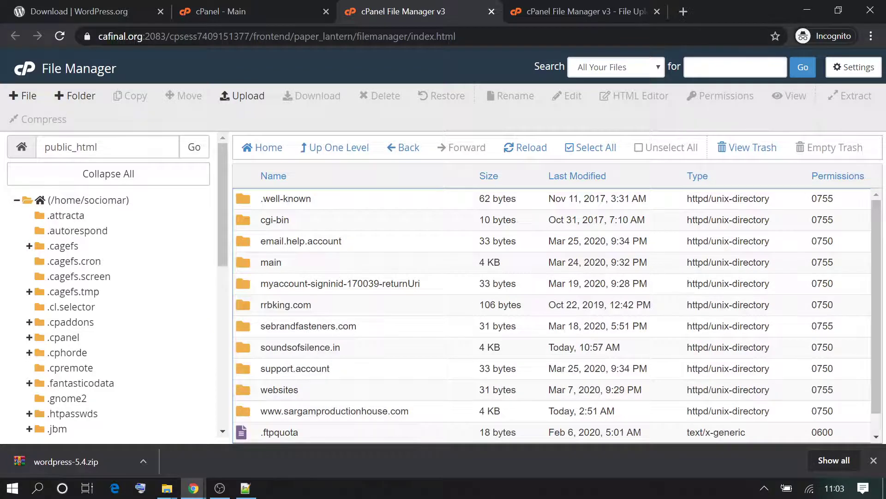
scroll(555, 314, down, 1)
scroll(554, 314, up, 1)
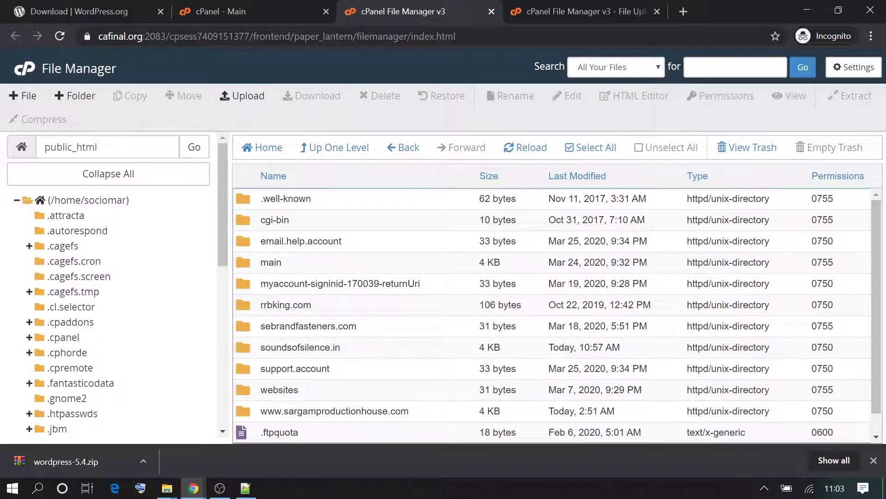
Step: Open the main folder, then the cafinal.org folder inside it
drag(99, 36, 174, 36)
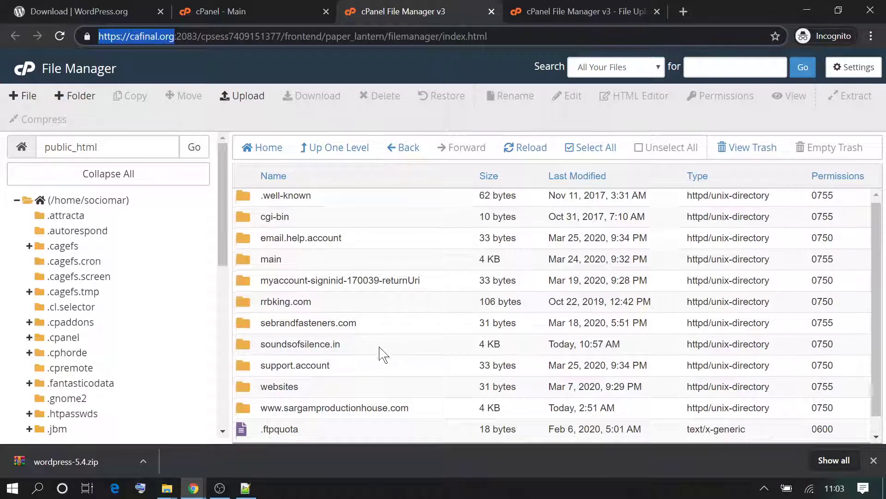
scroll(381, 349, down, 1)
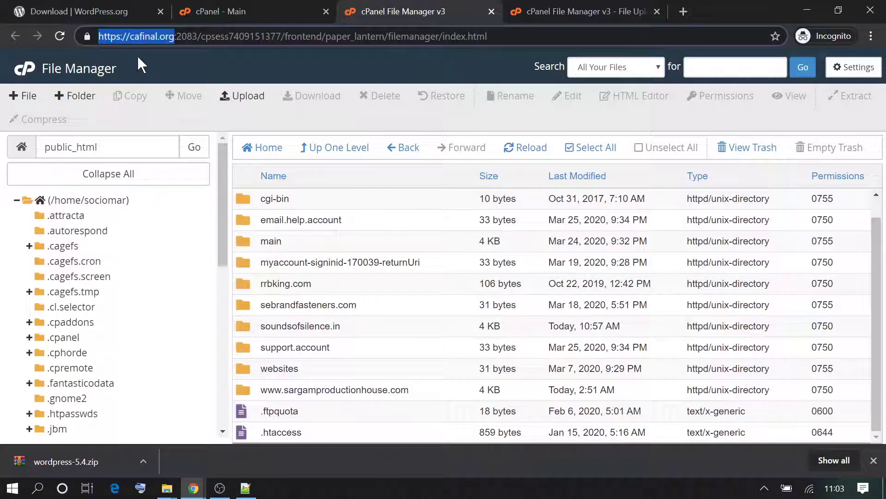
double_click(311, 243)
scroll(321, 343, down, 1)
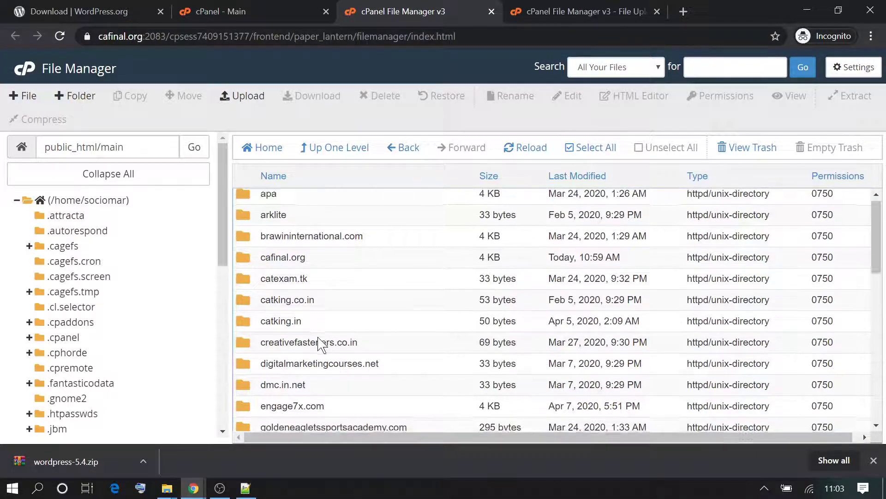
double_click(360, 246)
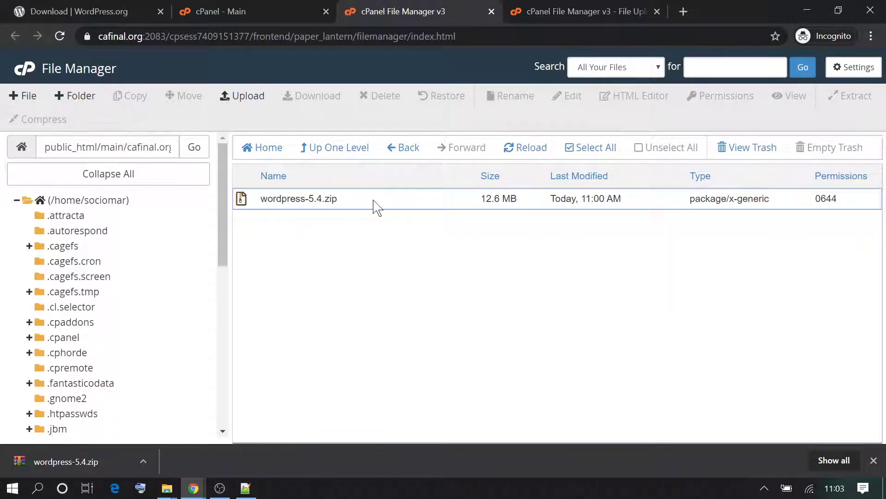
Step: Open the folder's Upload page, reload the listing, and cancel the zip's Save As dialog
click(373, 205)
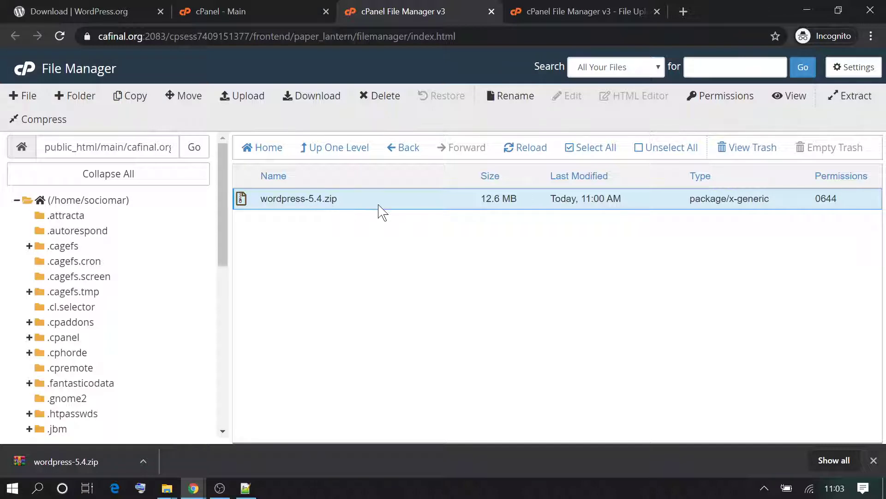
click(239, 97)
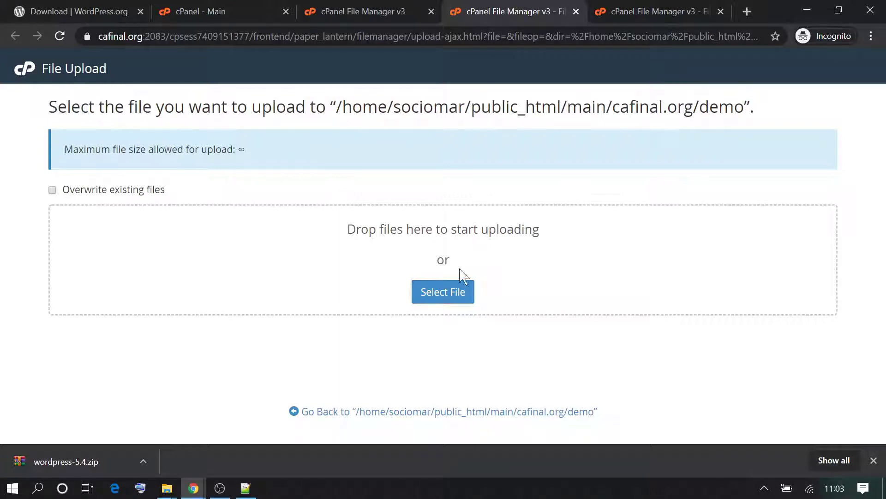
click(377, 10)
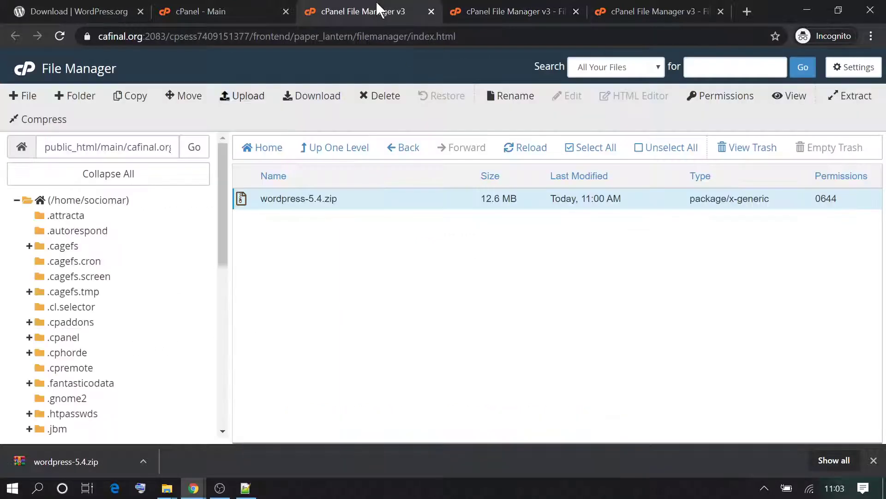
click(530, 161)
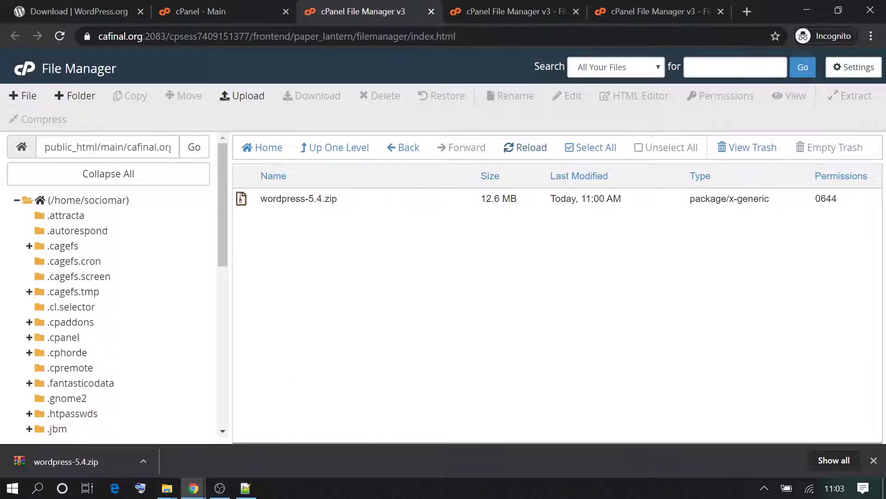
click(359, 206)
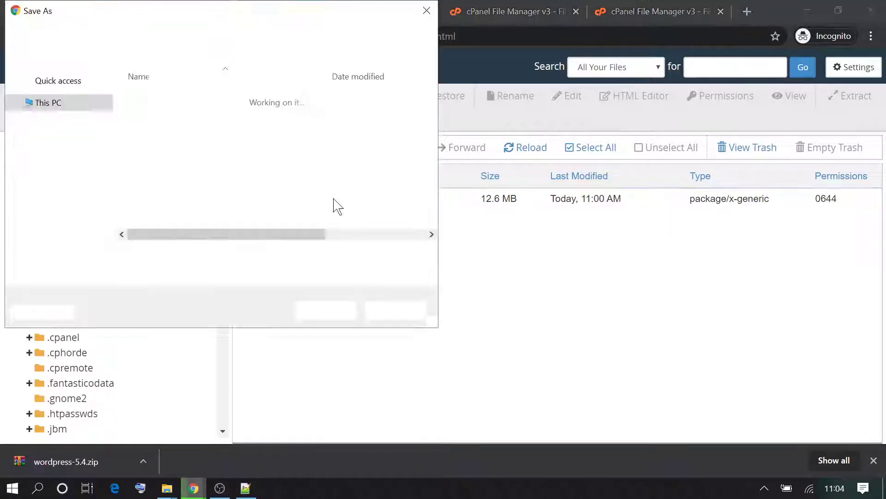
click(406, 311)
Step: Extract wordpress-5.4.zip into /public_html/main/cafinal.org/demo and close the results
right_click(391, 205)
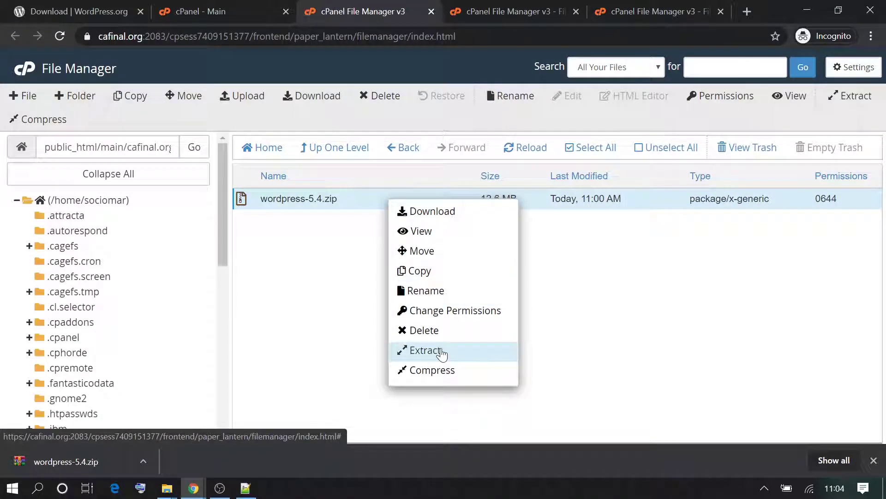
click(425, 350)
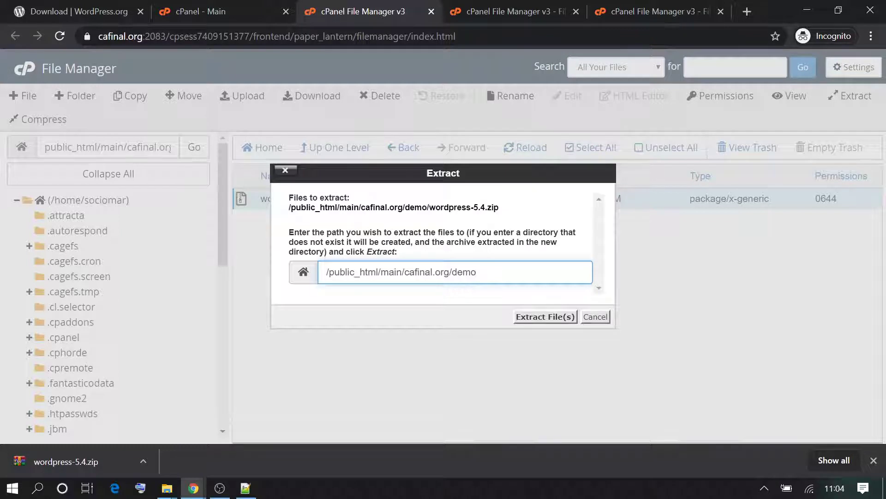
key(ctrl+shift+Left)
click(477, 272)
click(536, 320)
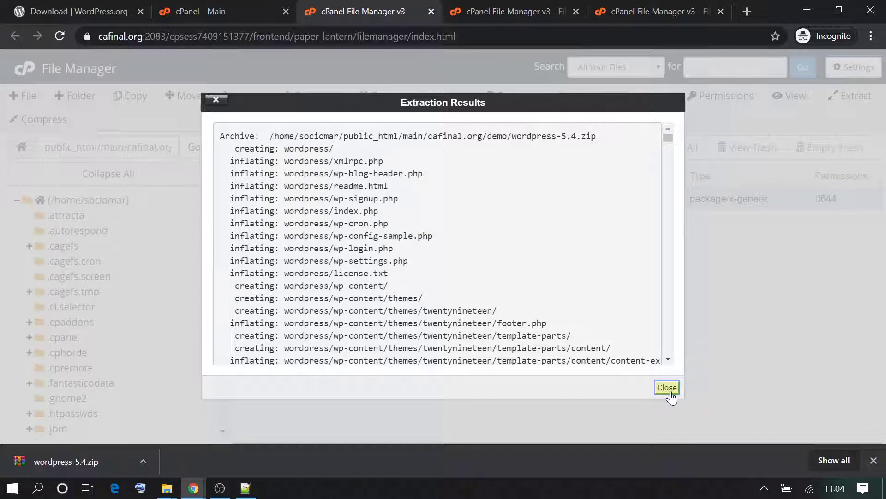
click(670, 391)
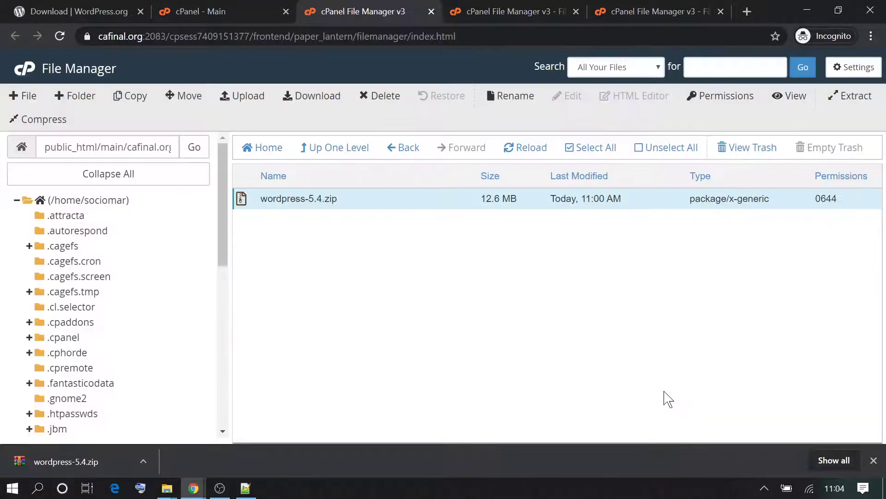
Step: Reload the listing and open the extracted wordpress folder at /demo/wordpress
click(519, 150)
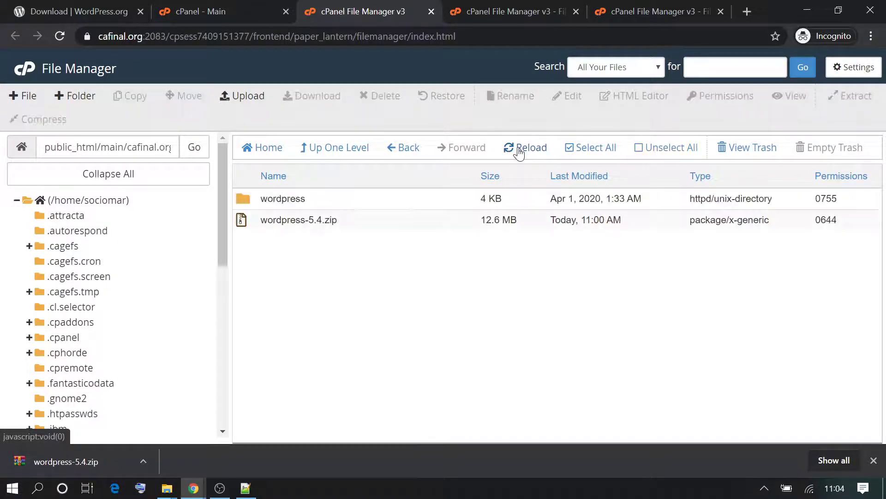
double_click(338, 203)
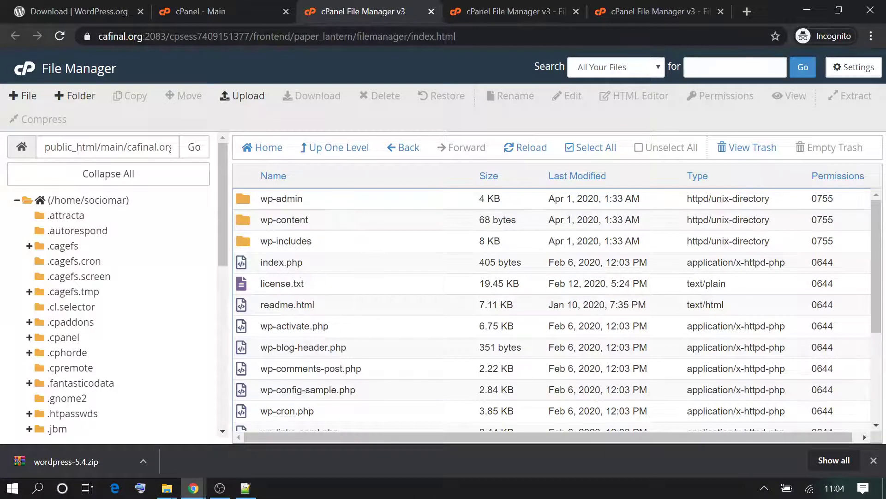
click(108, 147)
text(/demo/wordpress)
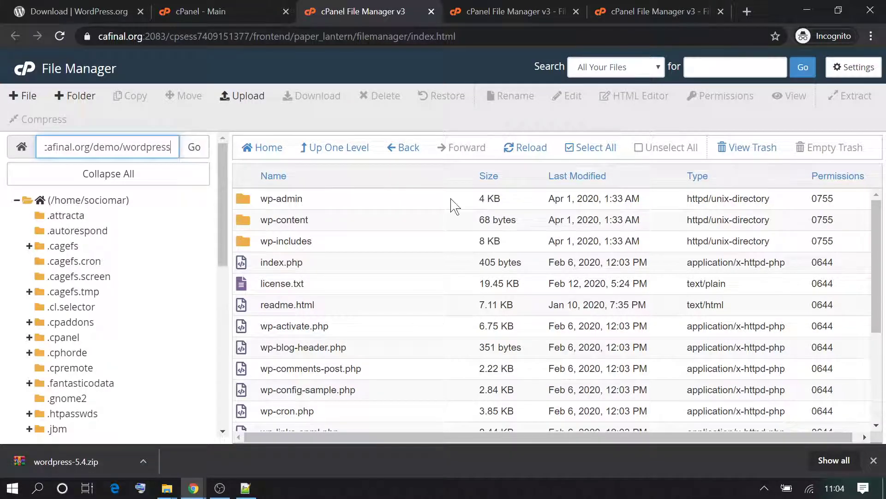
Step: Select all files in wordpress and move them to /public_html/main/cafinal.org/demo/
click(620, 154)
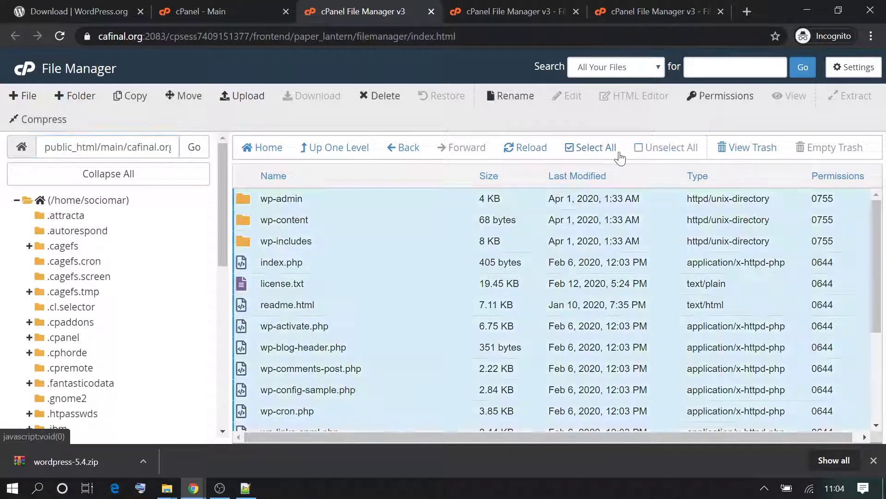
right_click(322, 277)
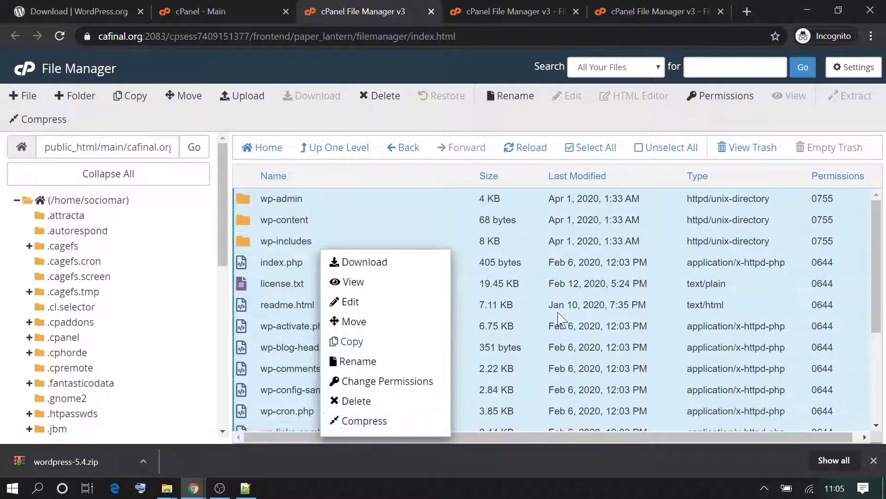
click(412, 321)
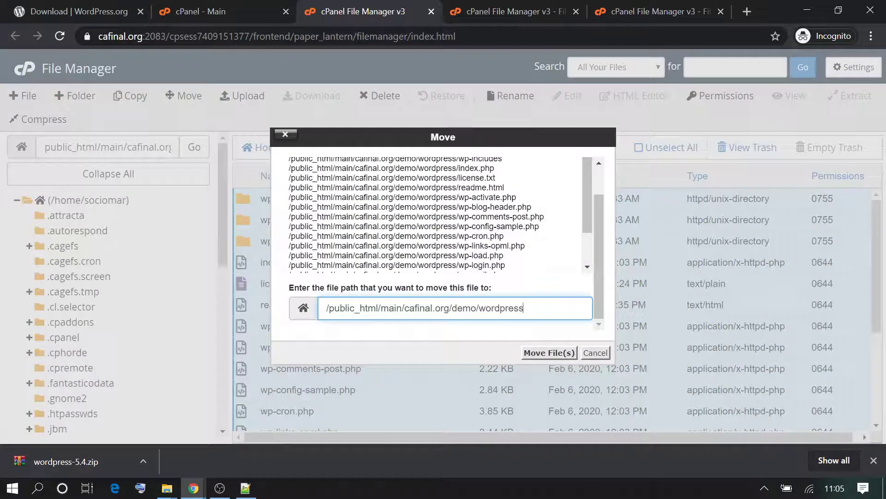
key(BackSpace)
key(BackSpace)
key(BackSpace)
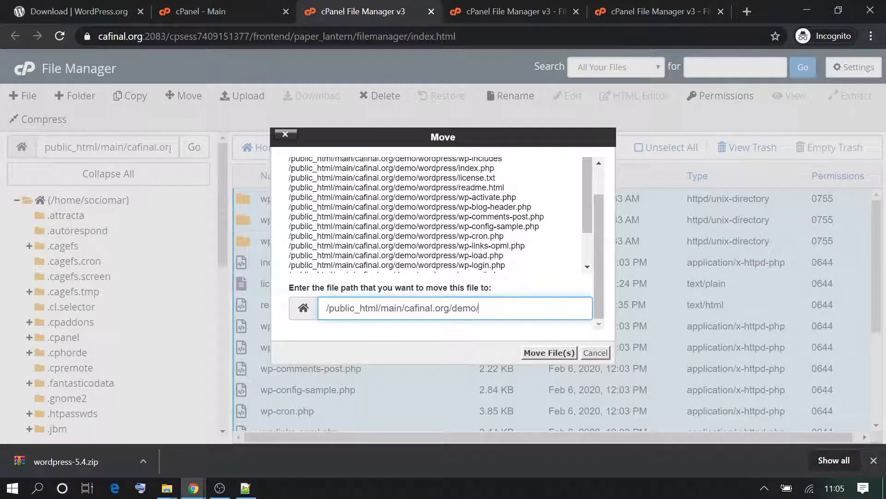
click(566, 353)
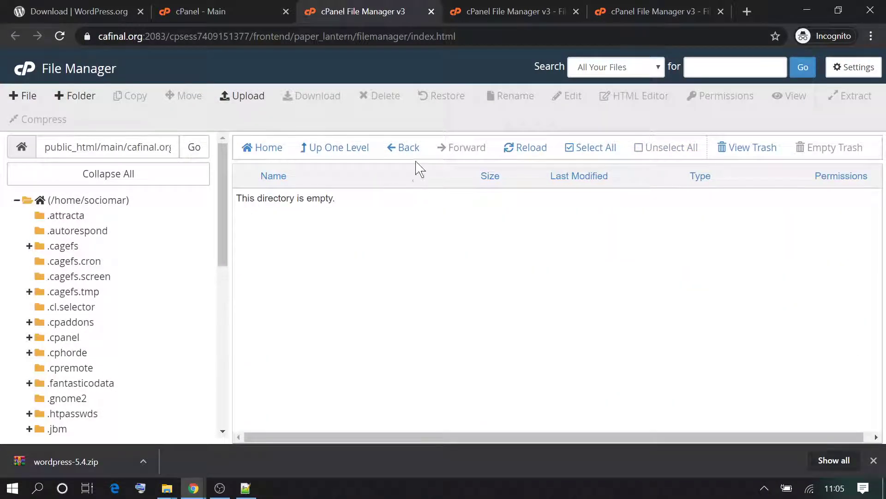
Step: In the demo folder, permanently delete wordpress-5.4.zip, skipping the trash
click(310, 155)
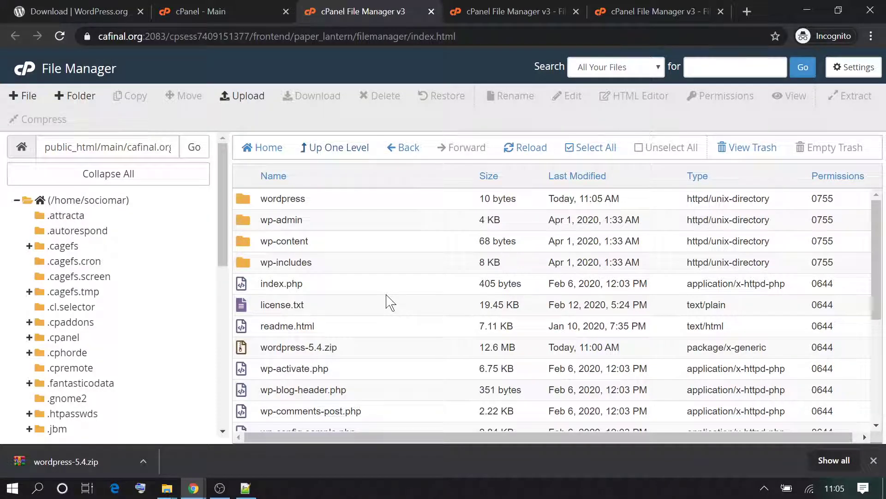
click(346, 353)
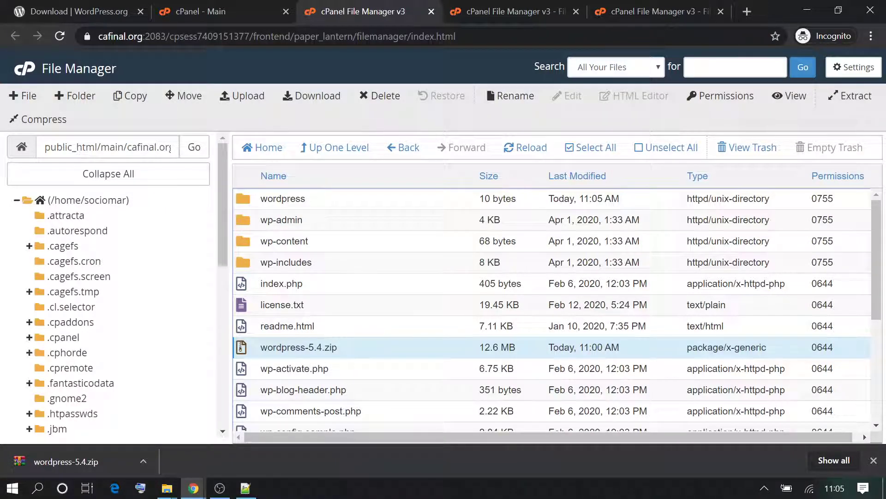
right_click(360, 356)
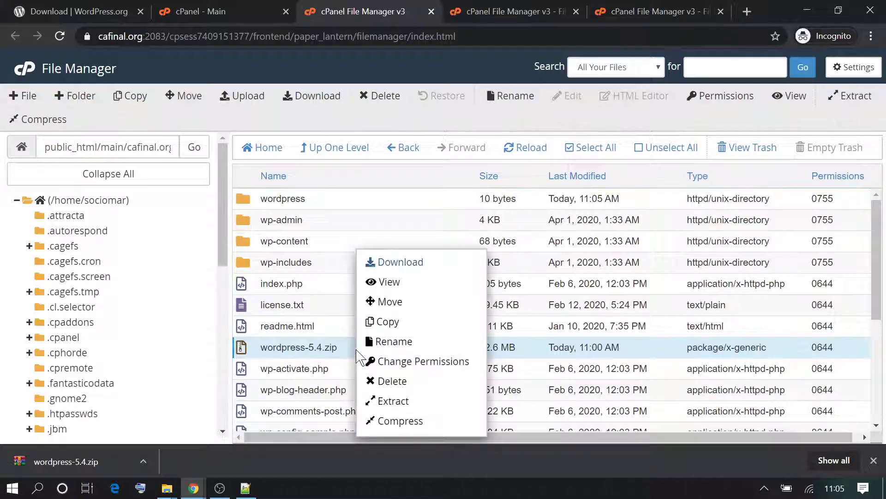
click(392, 380)
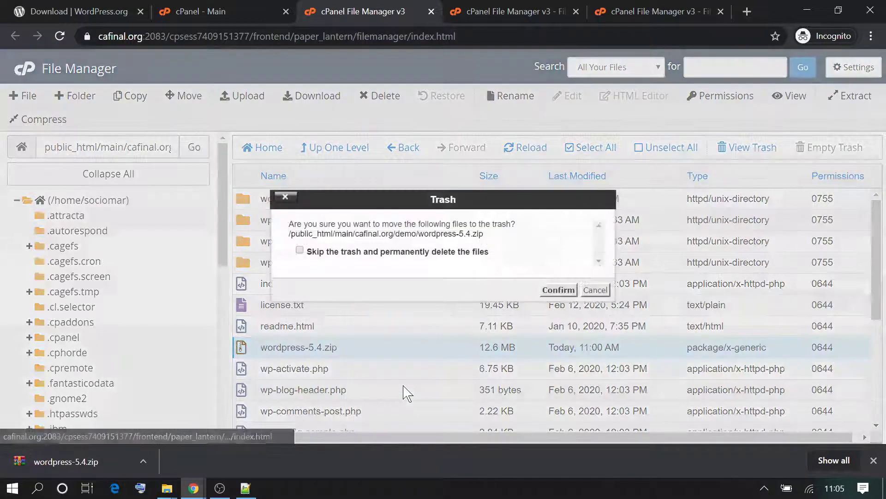
click(399, 258)
click(558, 290)
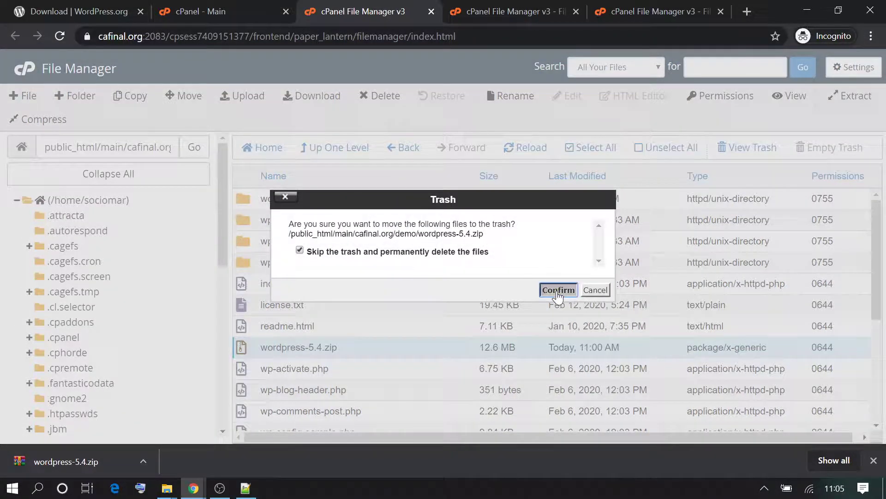
Step: Check the wordpress folder is empty, then delete it
double_click(322, 203)
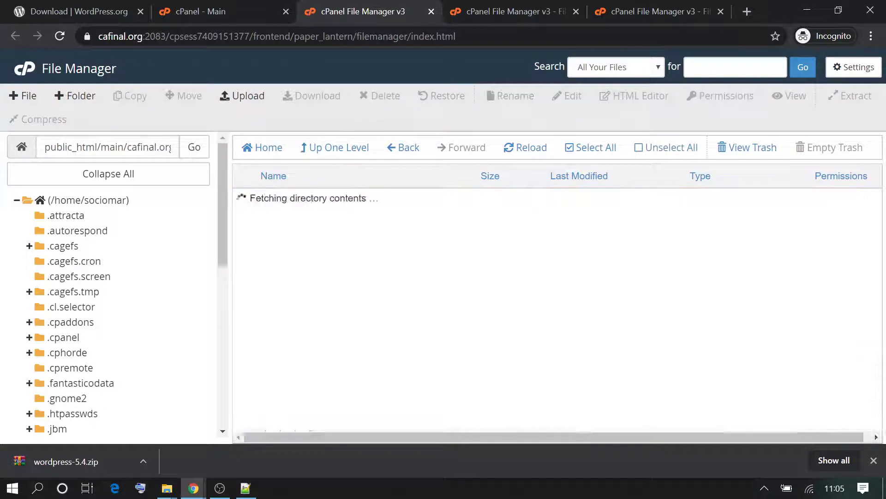
click(358, 157)
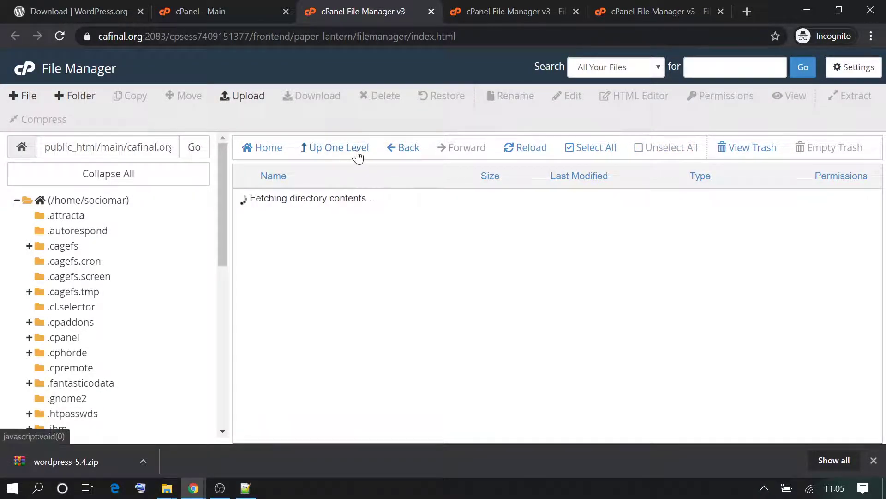
click(310, 204)
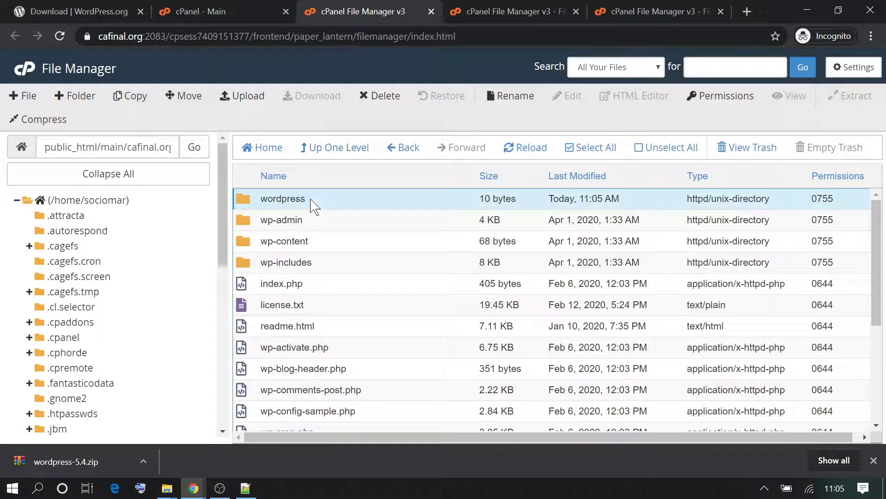
right_click(309, 206)
click(372, 292)
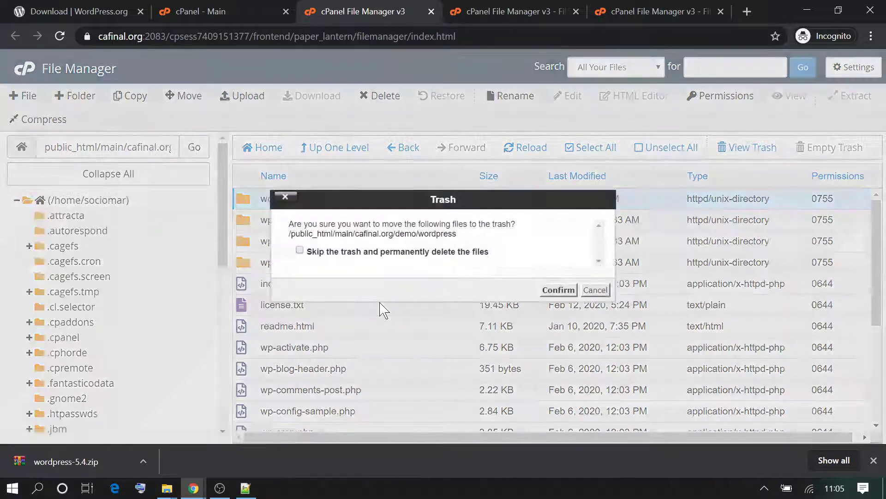
click(551, 289)
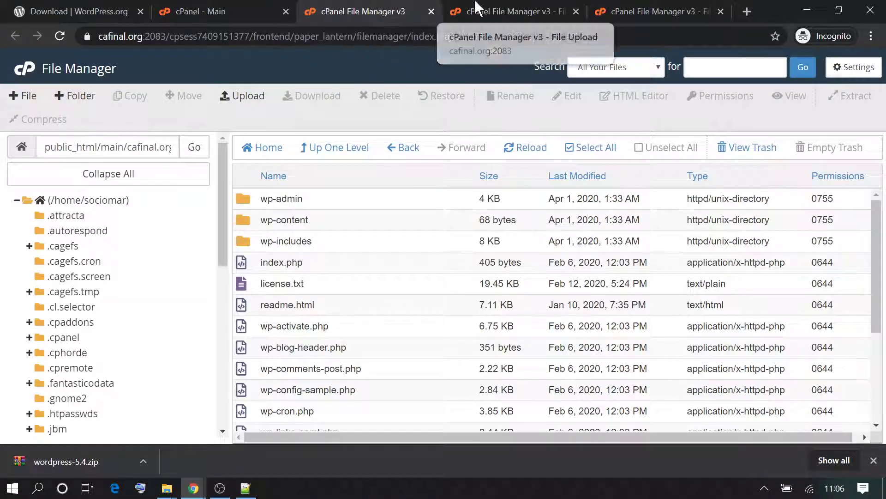
Step: Load cafinal.org/demo in the upload tab, then close the other upload tab
click(475, 11)
click(477, 37)
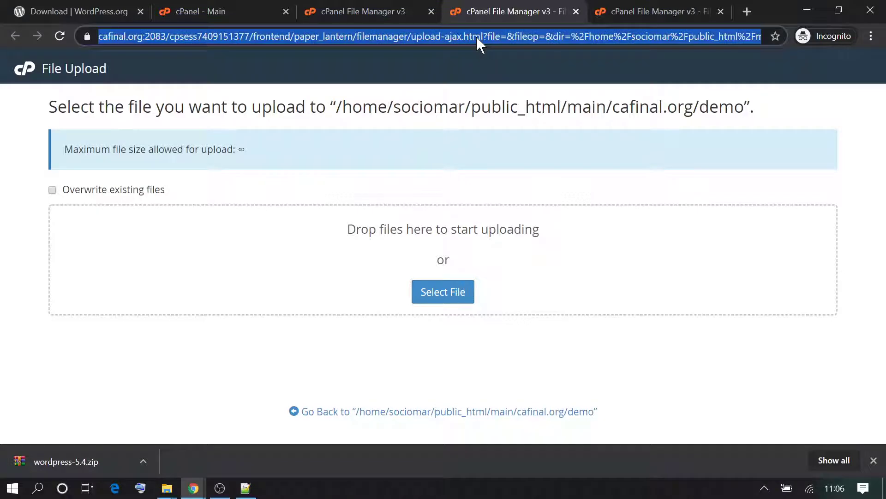
text(cafinal.org/)
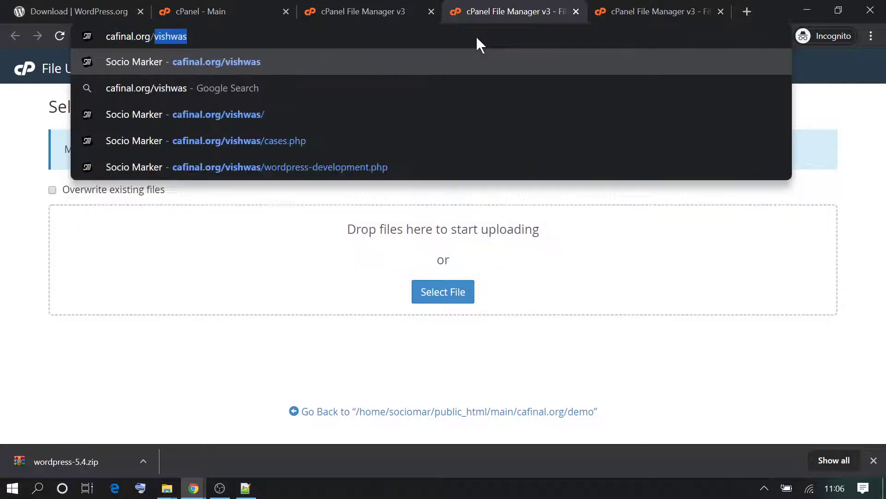
text(demo)
key(Return)
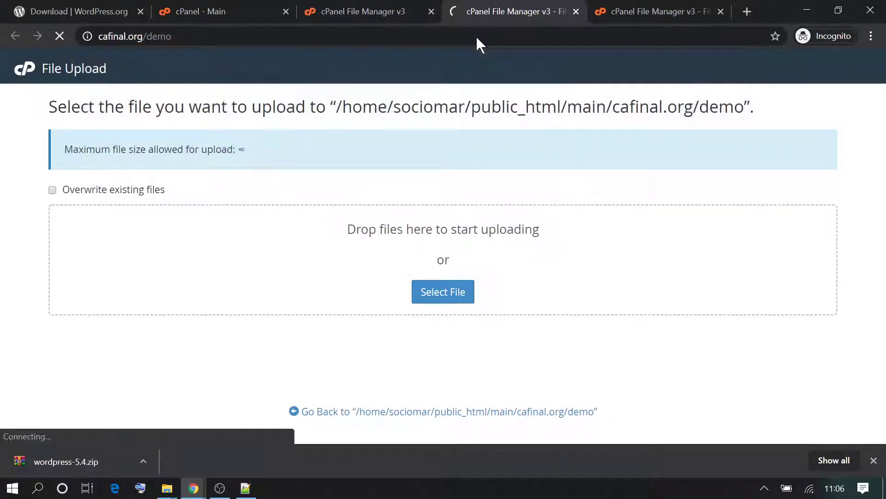
click(633, 9)
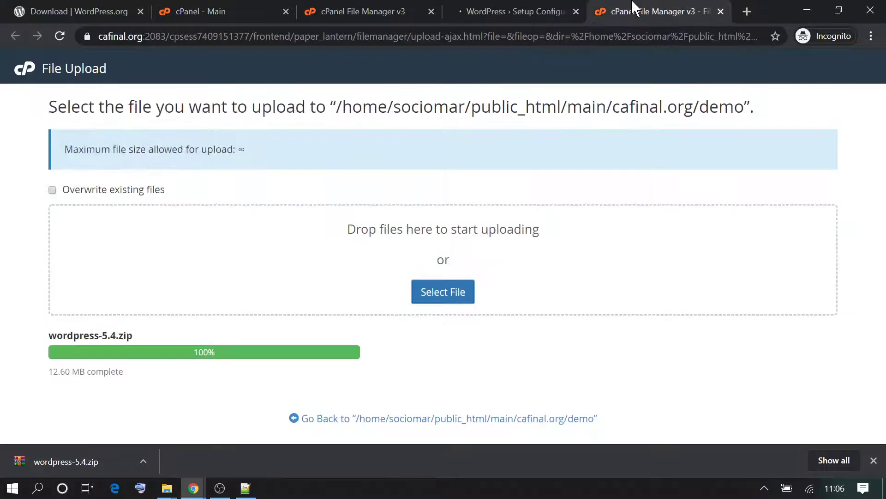
key(ctrl+w)
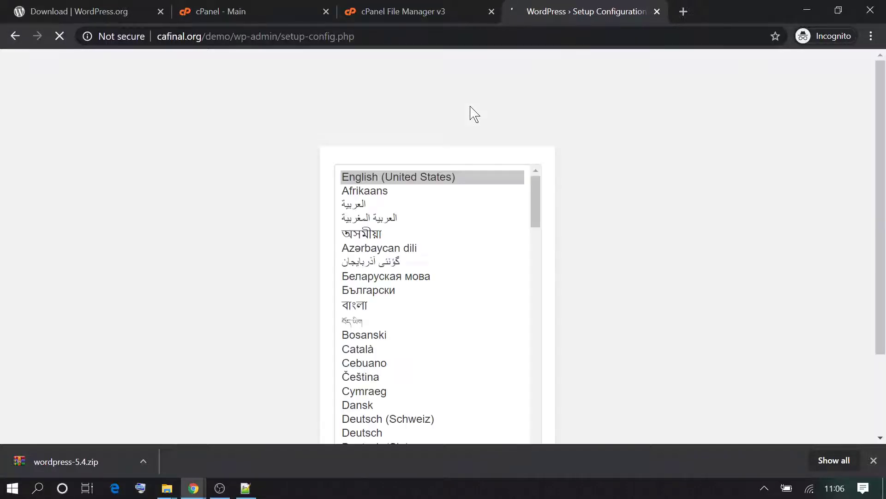
Step: Zoom out the installer and continue with English (United States) to the welcome page
key(ctrl+minus)
key(ctrl+minus)
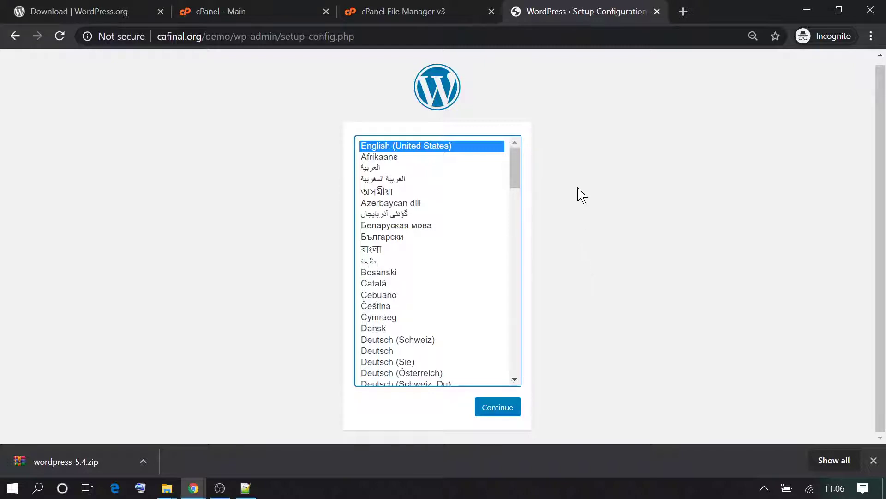
click(874, 461)
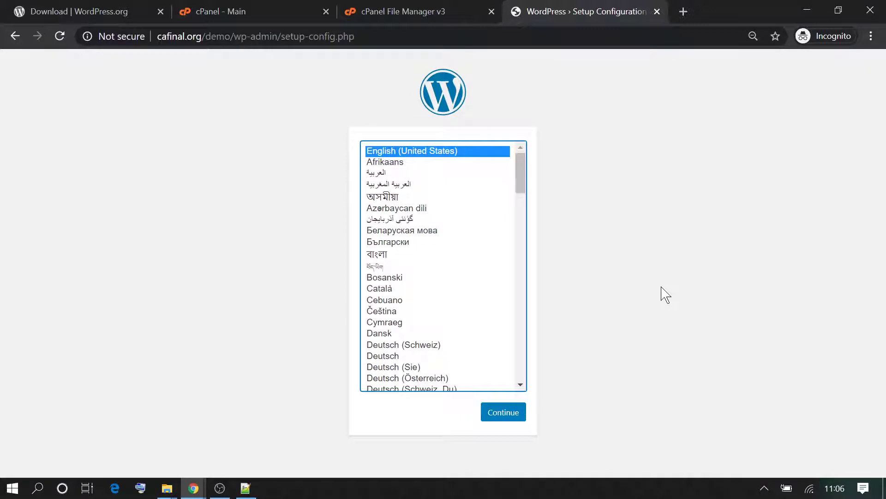
click(493, 415)
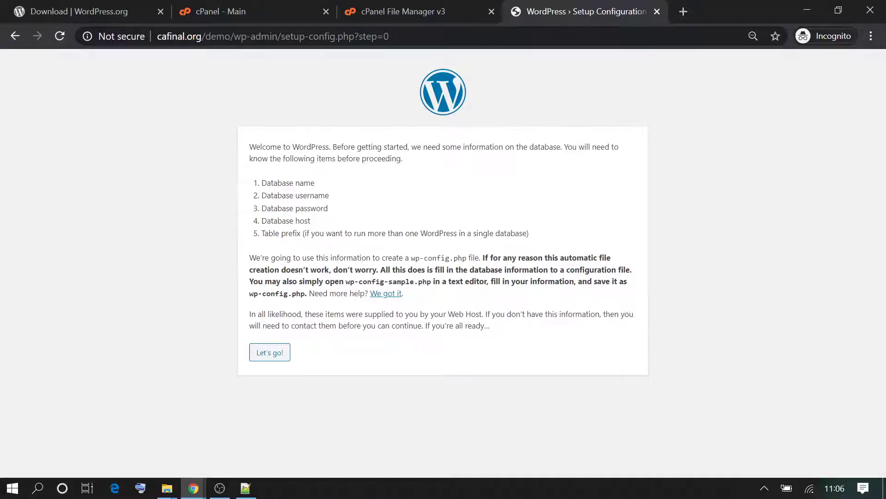
double_click(277, 183)
double_click(305, 182)
click(305, 183)
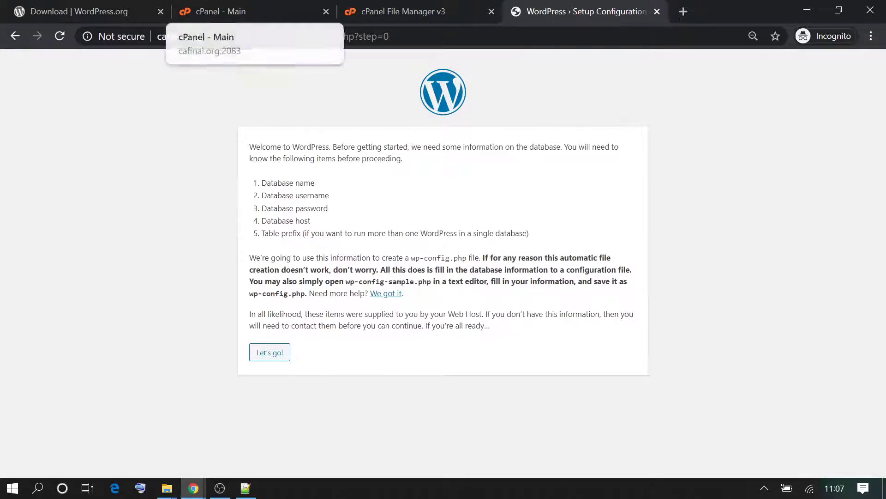
Step: Search cPanel functions for 'my' and open the MySQL Database Wizard
click(284, 8)
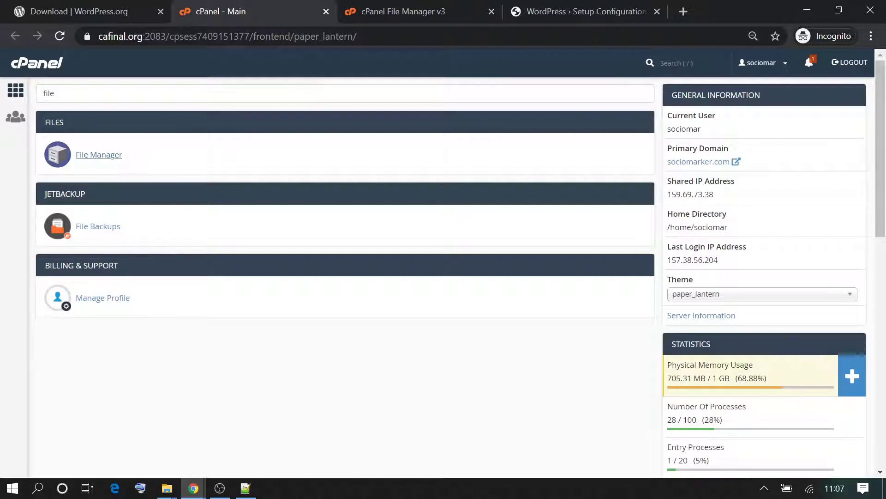
key(ctrl+a)
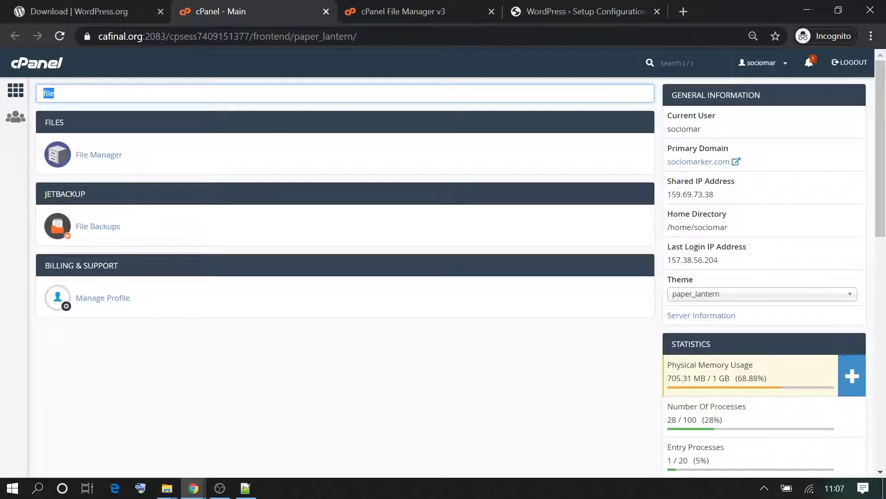
text(my)
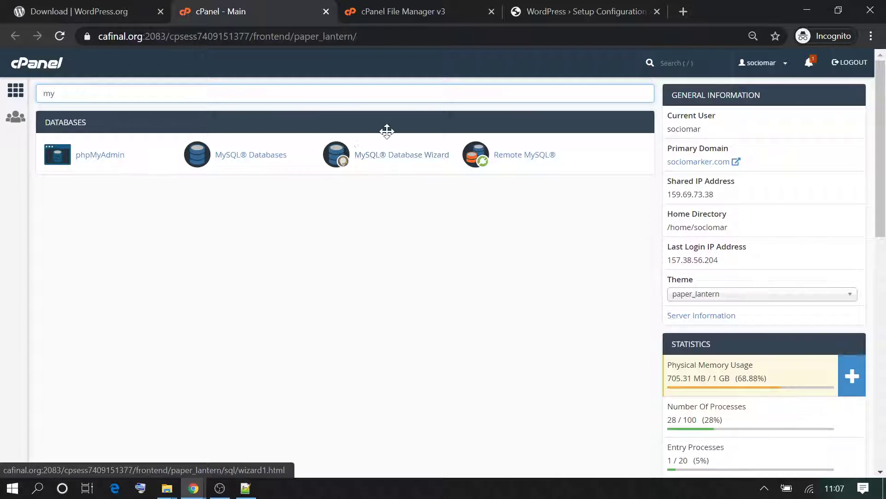
click(375, 159)
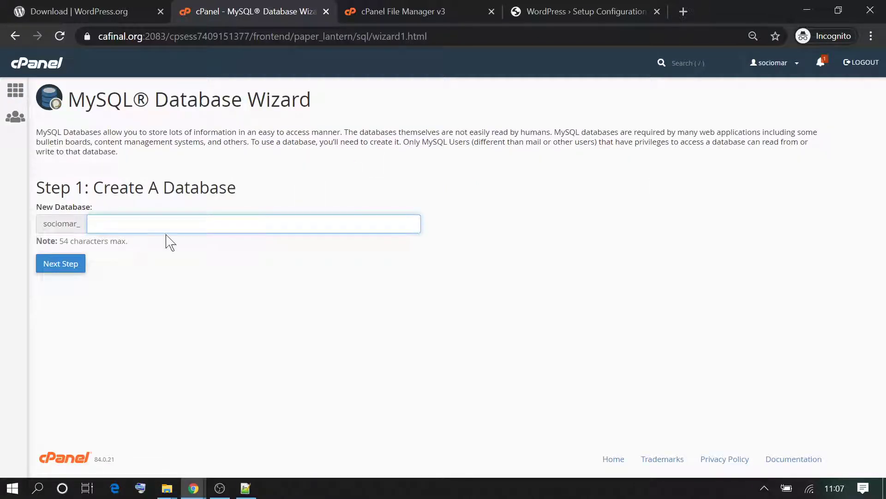
Step: Name the new database demo and create it with Next Step
text(demo)
click(151, 266)
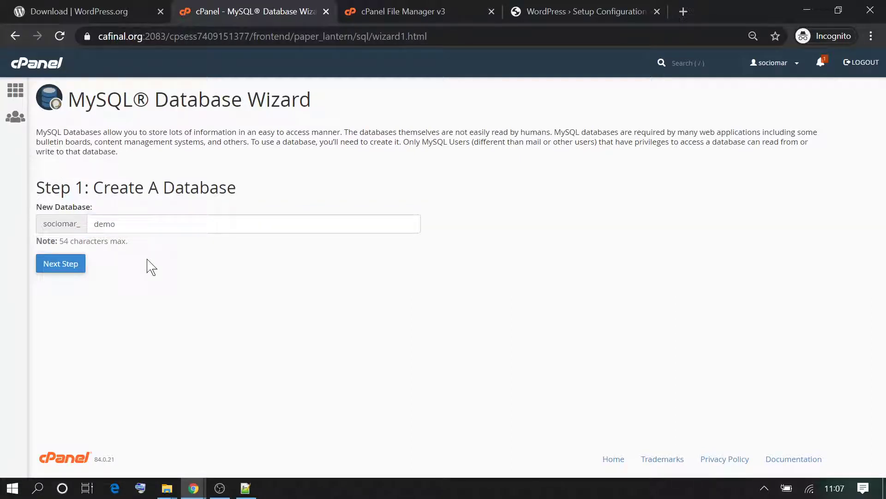
click(60, 264)
click(55, 268)
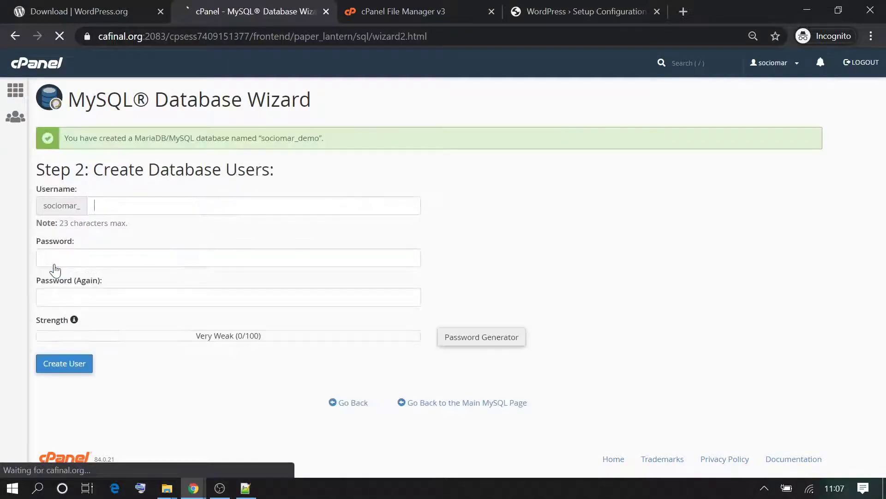
Step: Enter demo as the database username and fill in the password and confirmation
text(demo)
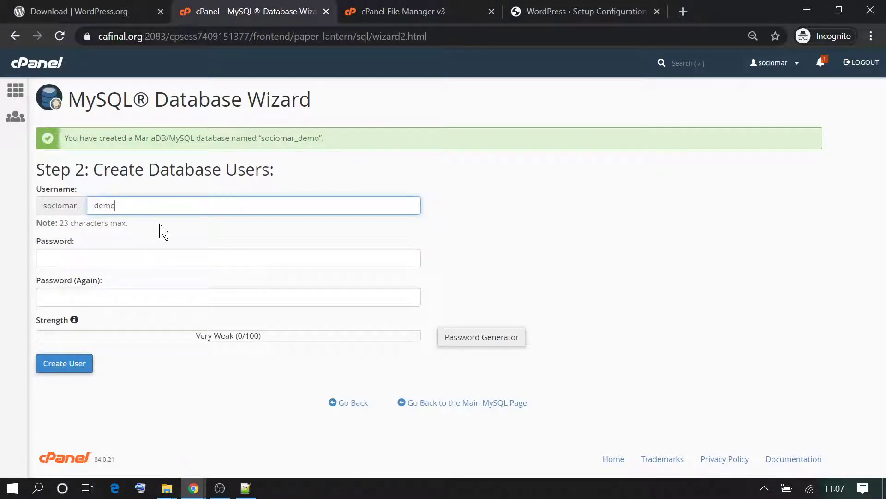
click(160, 231)
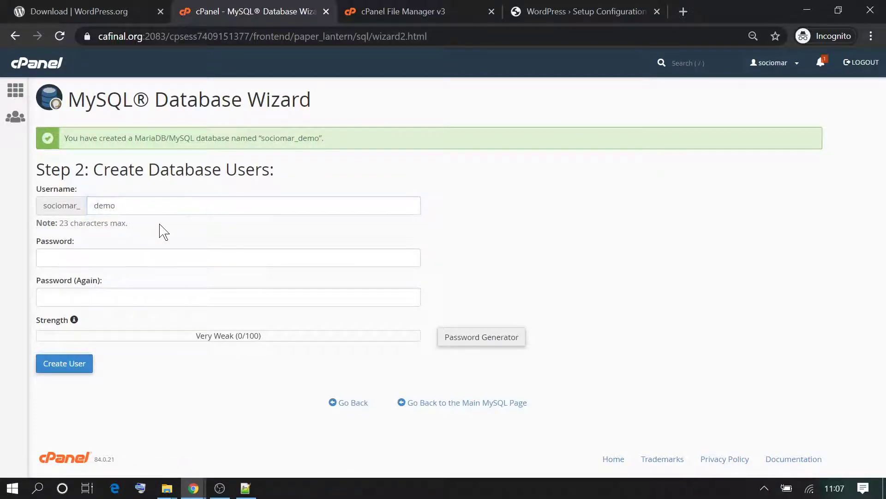
key(Tab)
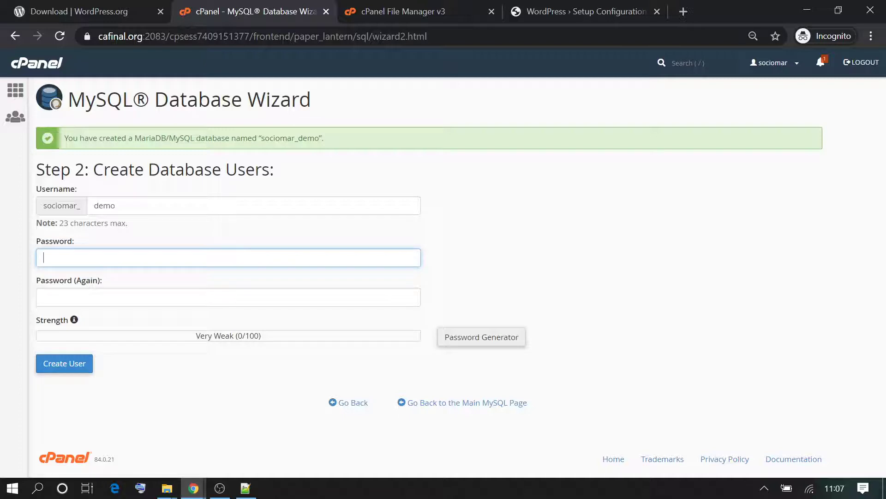
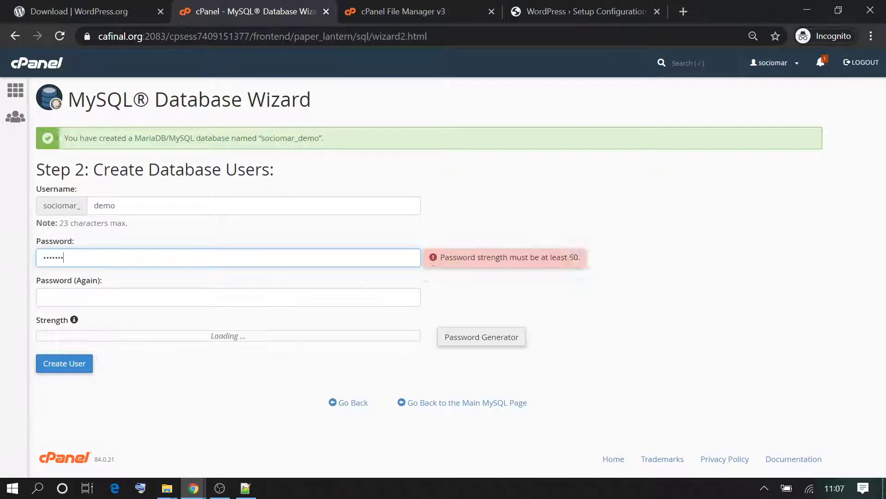
key(Tab)
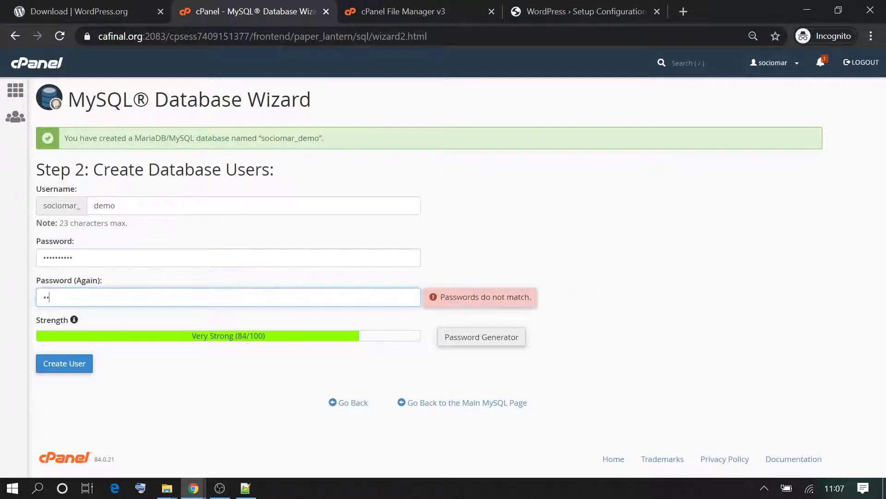
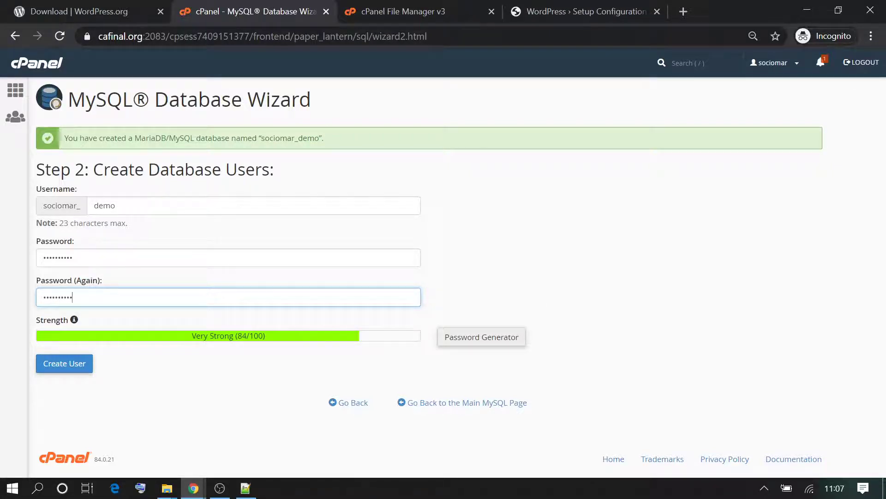
Step: Retype the password so both fields match, then create the database user
key(shift+Tab)
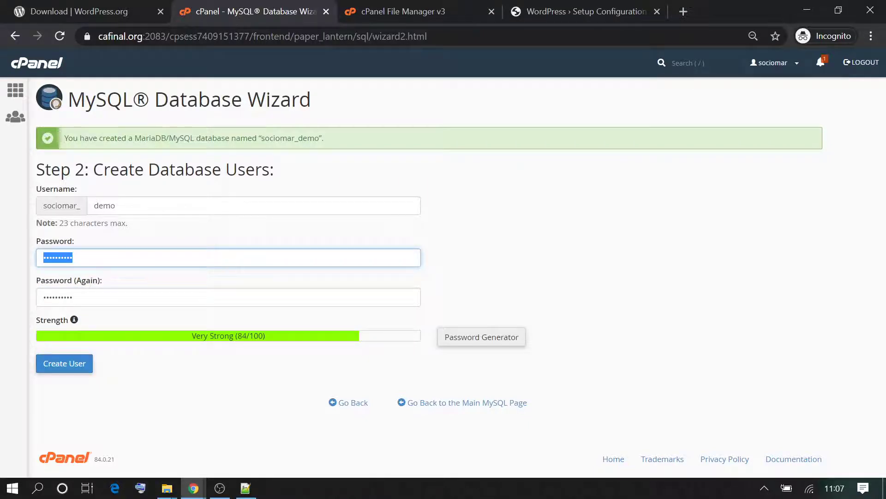
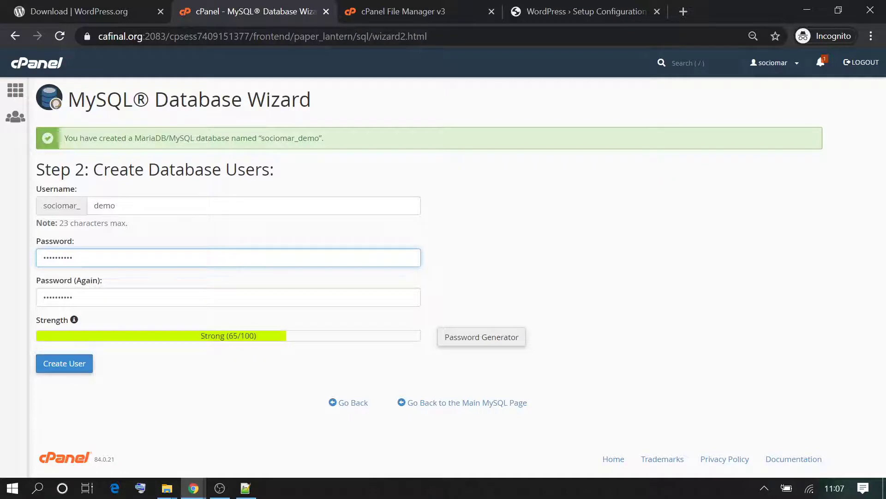
key(Tab)
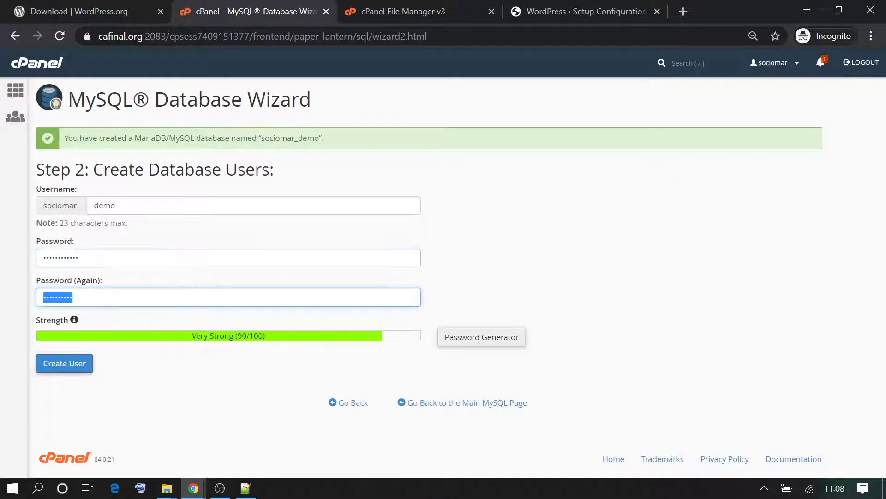
text(•••••••)
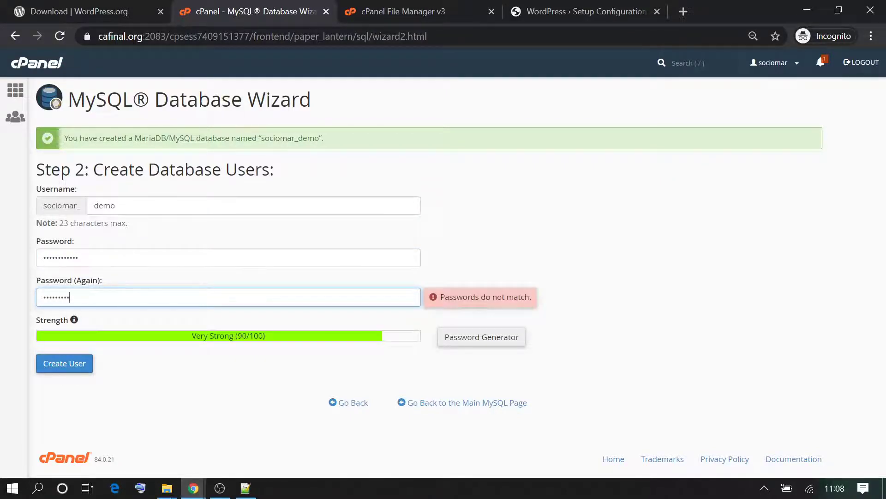
text(•)
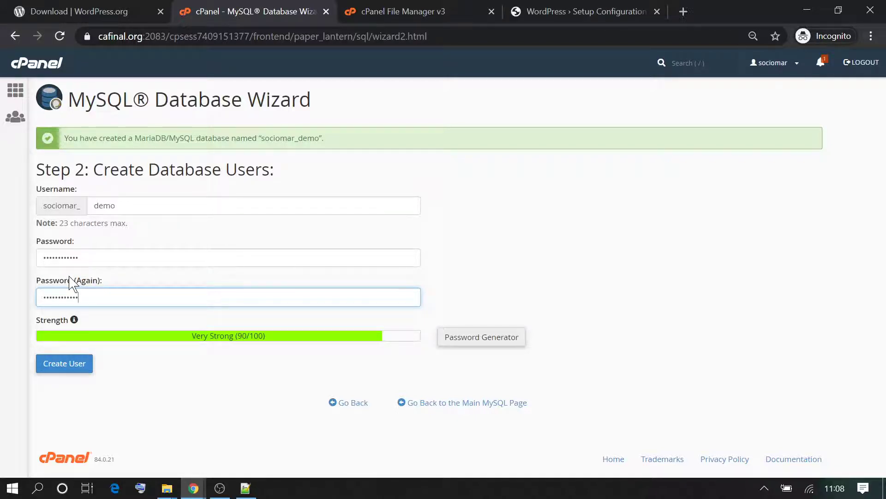
triple_click(70, 282)
click(145, 369)
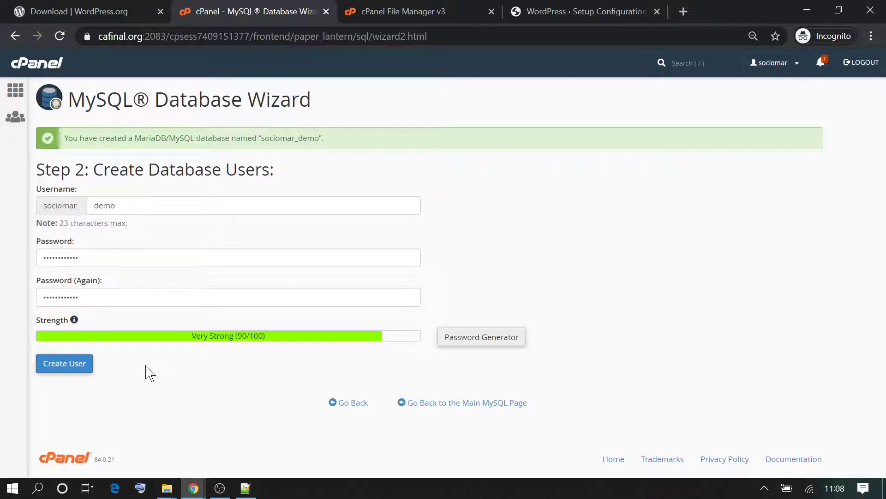
click(85, 365)
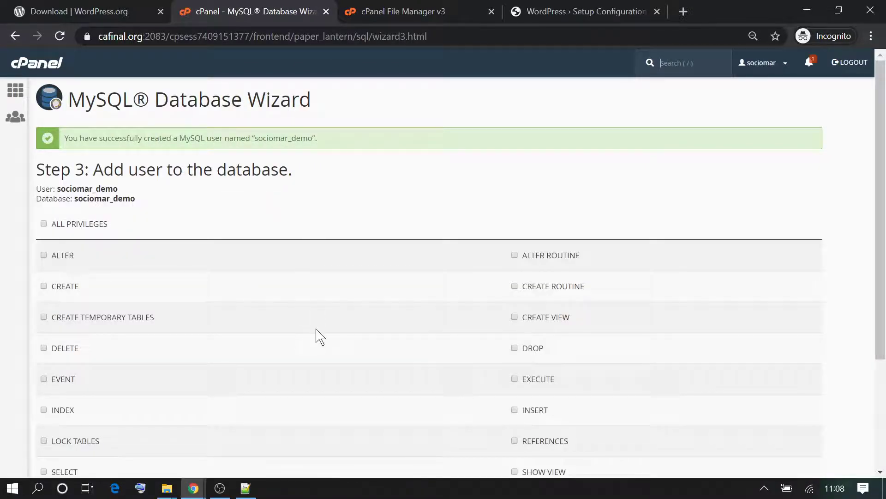
Step: Grant the demo user ALL PRIVILEGES on the demo database, finish the wizard, and select the username
key(ctrl+minus)
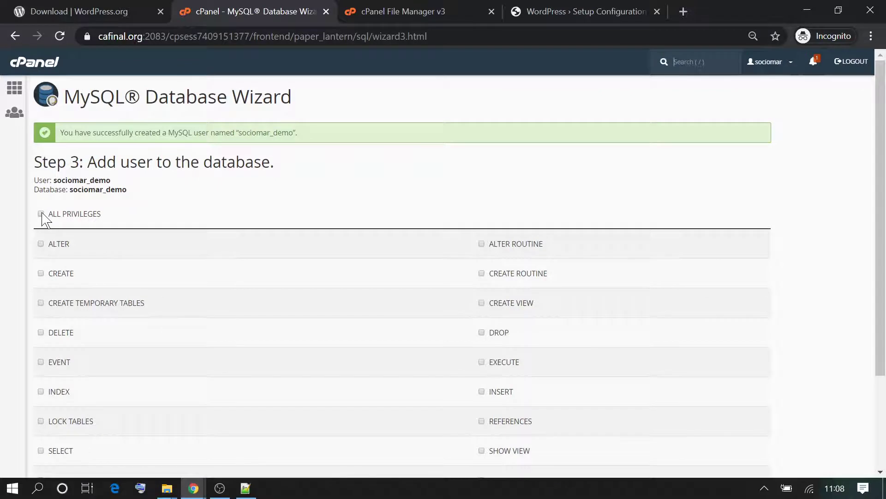
key(ctrl+plus)
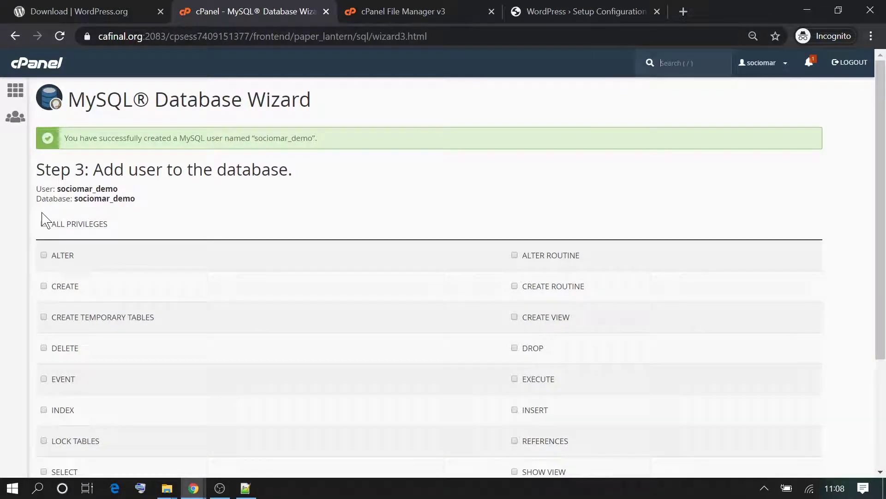
click(44, 224)
scroll(328, 238, down, 3)
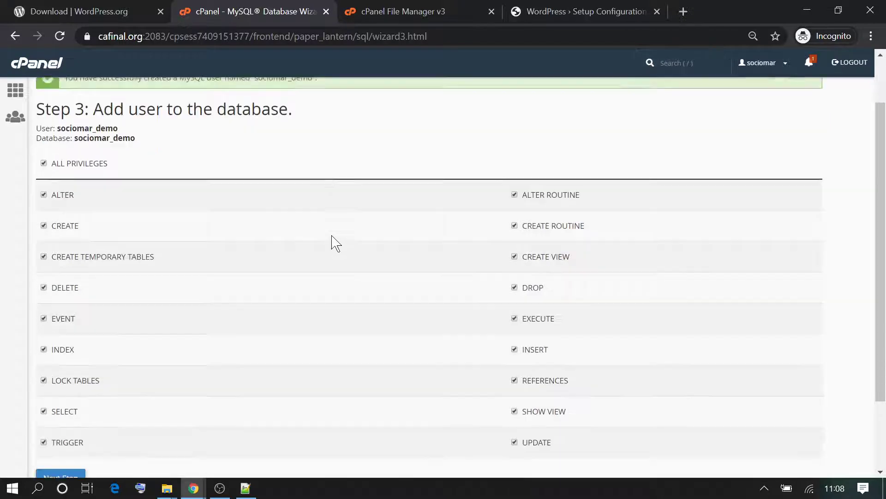
scroll(333, 241, up, 2)
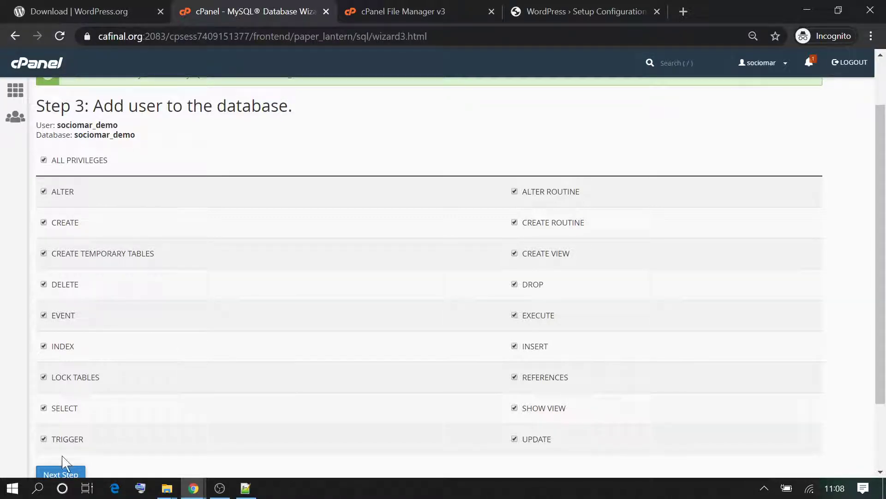
scroll(121, 458, down, 2)
click(60, 388)
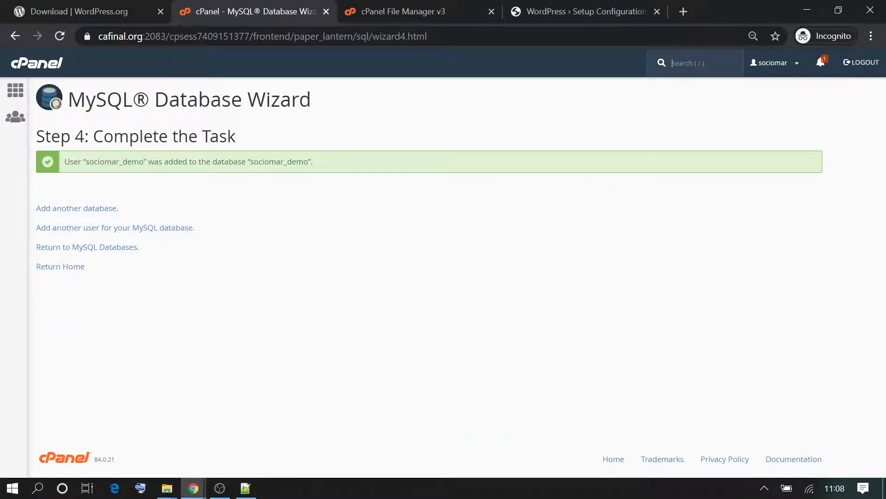
double_click(103, 161)
key(ctrl+c)
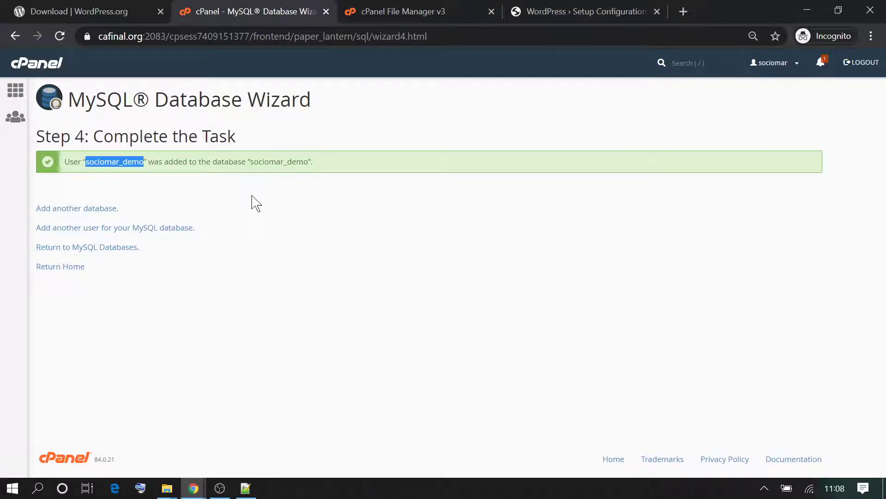
Step: Paste the copied name into notes.txt and label that first line 'db name'
click(245, 488)
key(ctrl+v)
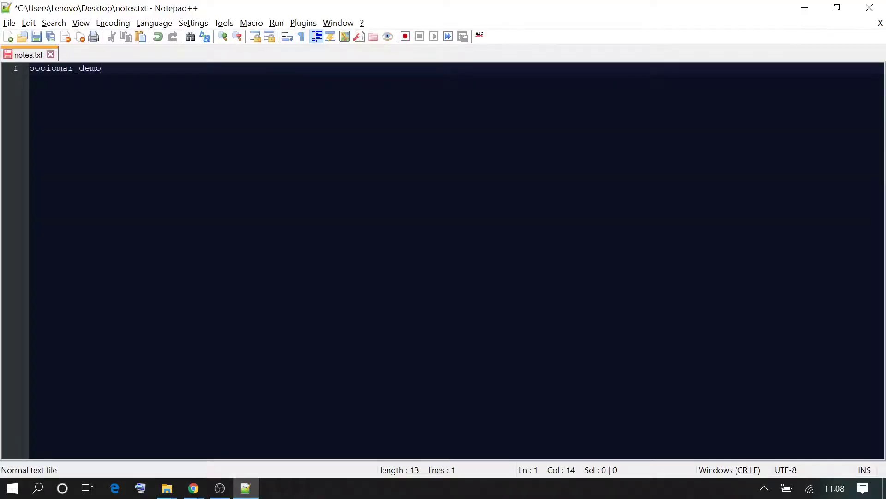
click(29, 68)
text(db a)
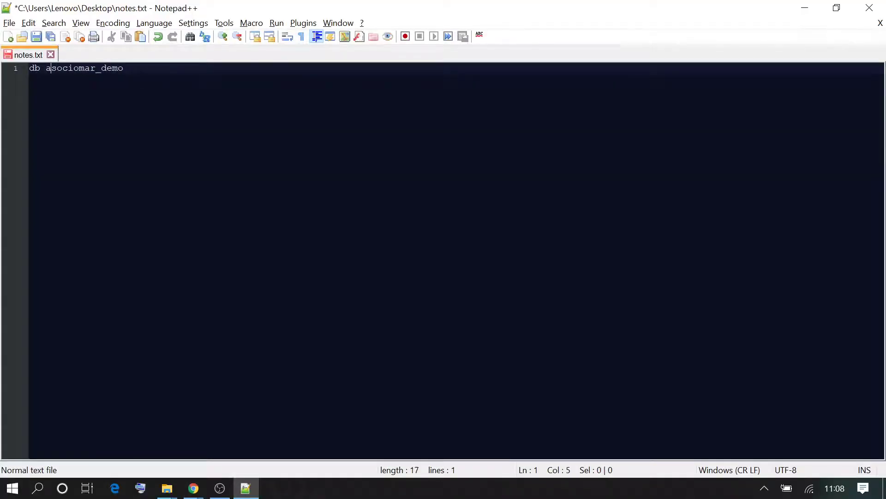
key(BackSpace)
text(bame)
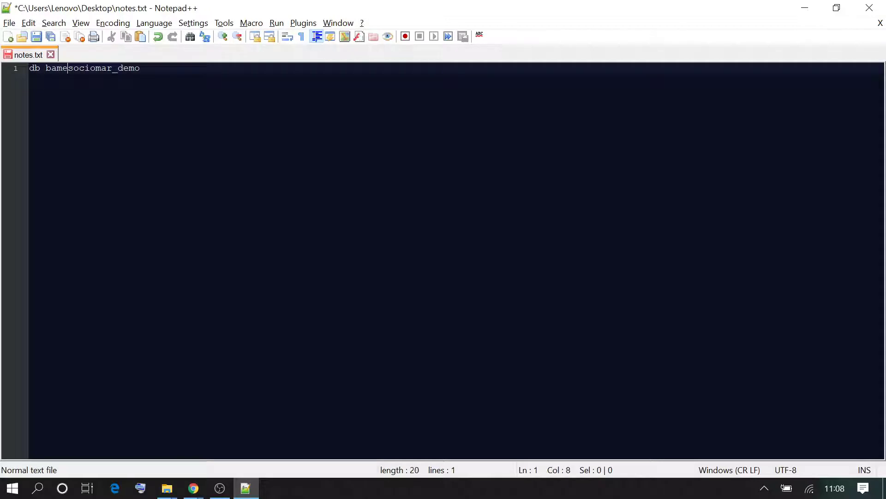
key(BackSpace)
key(BackSpace)
key(BackSpace)
key(BackSpace)
text(name)
key(End)
key(Return)
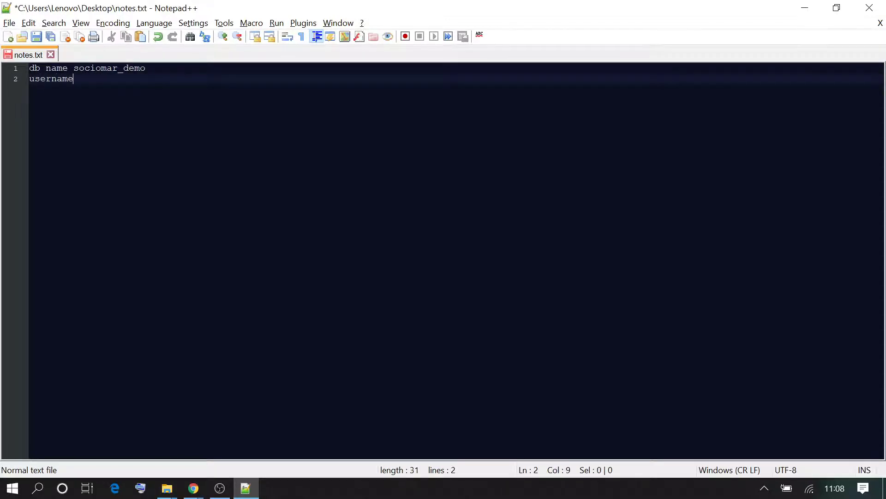
Step: Add a 'username' line with the pasted name and a 'password' line with the database password, then save notes.txt
key(ctrl+v)
key(Return)
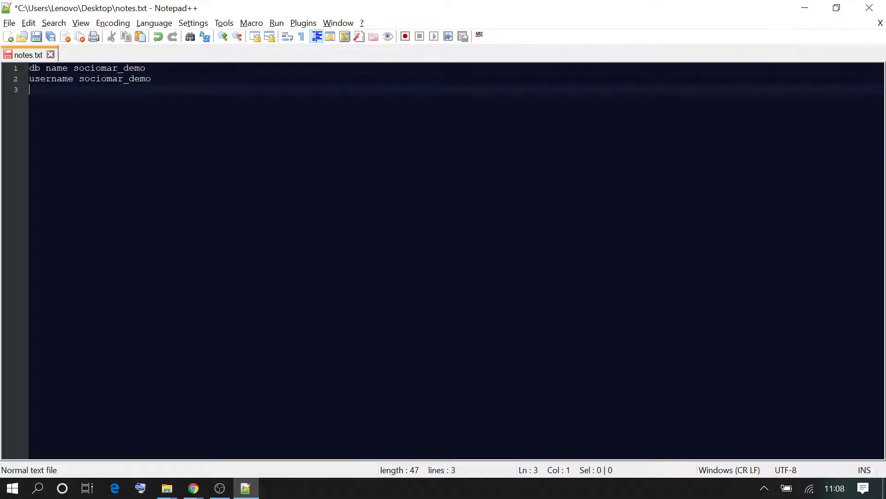
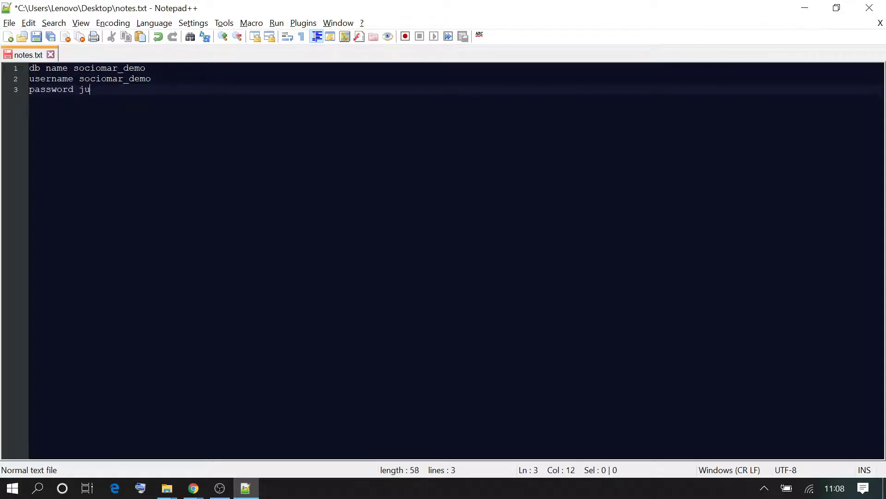
key(BackSpace)
key(BackSpace)
key(BackSpace)
key(BackSpace)
key(BackSpace)
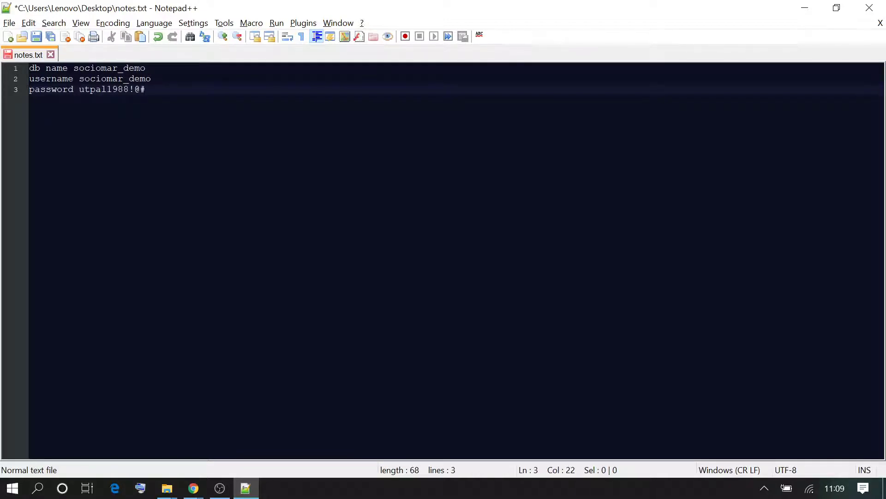
key(ctrl+s)
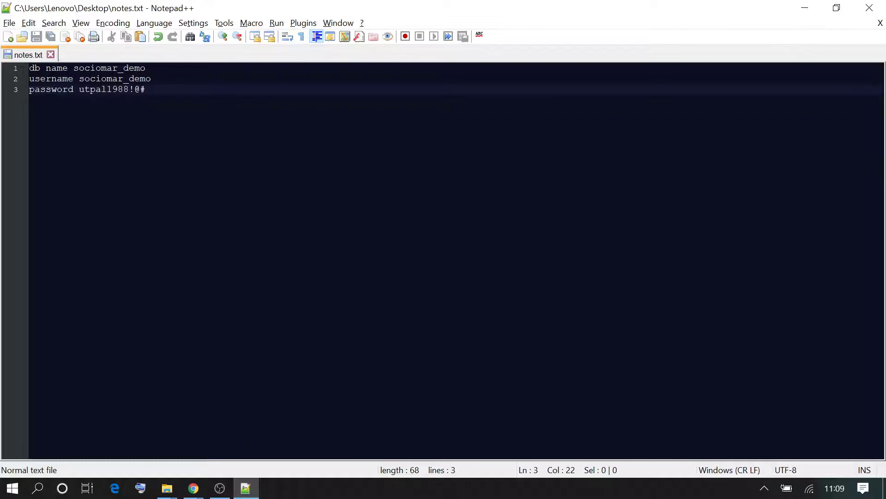
key(alt+Tab)
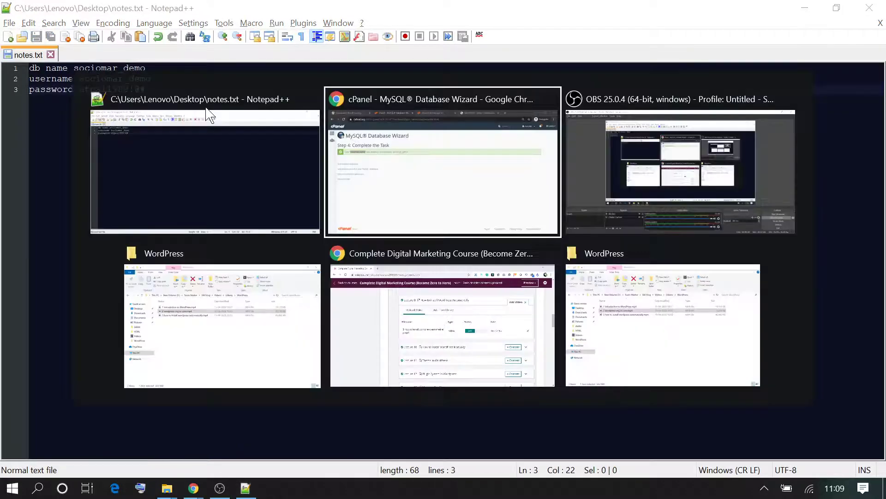
key(alt+Tab)
key(alt+shift+Tab)
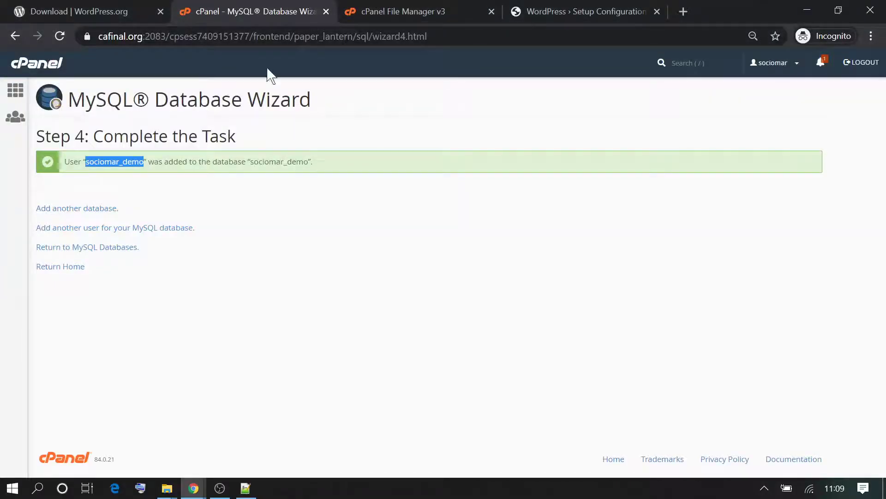
Step: Start the WordPress setup form and fill Database Name and Username from the notes
click(584, 9)
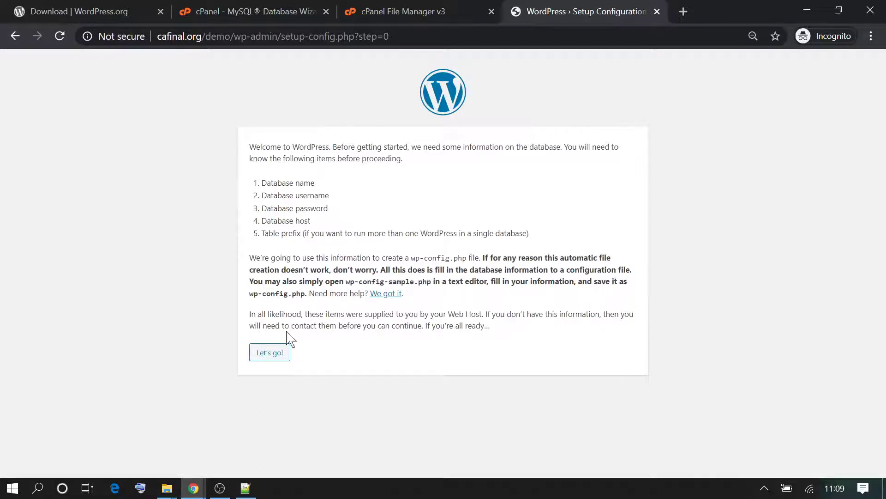
click(275, 356)
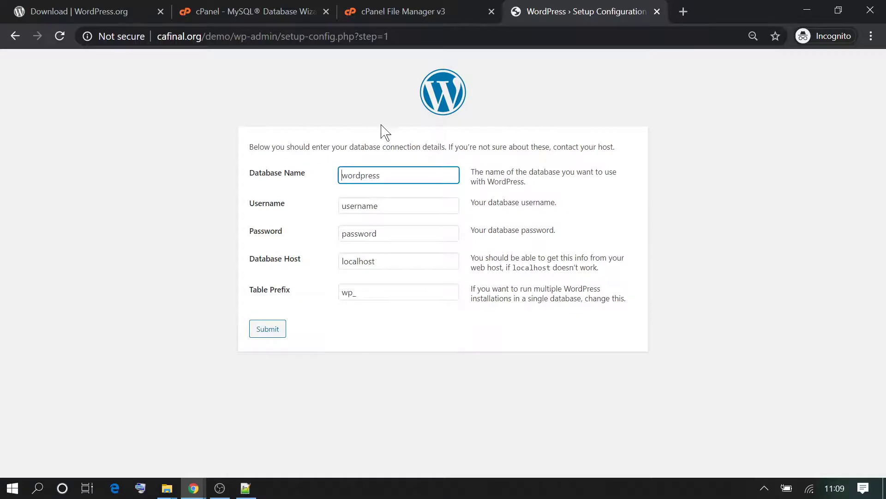
key(alt+Tab)
key(Up)
key(Up)
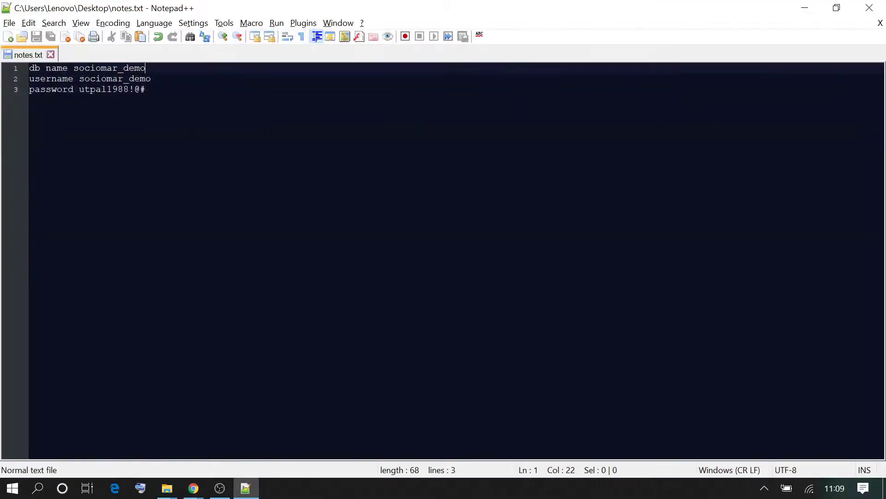
key(ctrl+shift+Left)
key(ctrl+c)
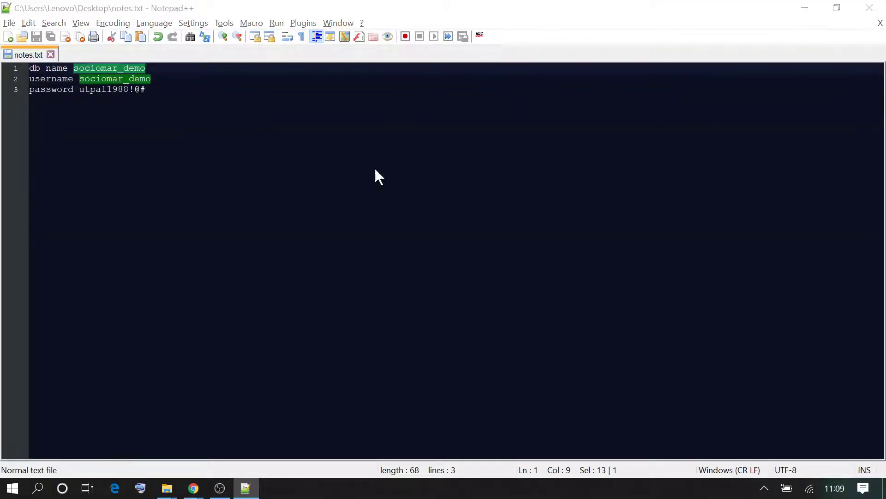
key(alt+Tab)
key(ctrl+a)
key(ctrl+v)
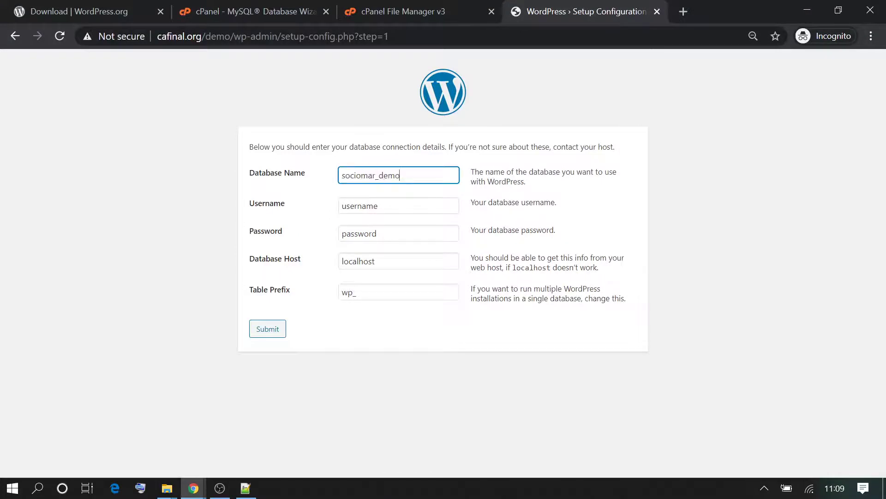
key(Tab)
key(ctrl+v)
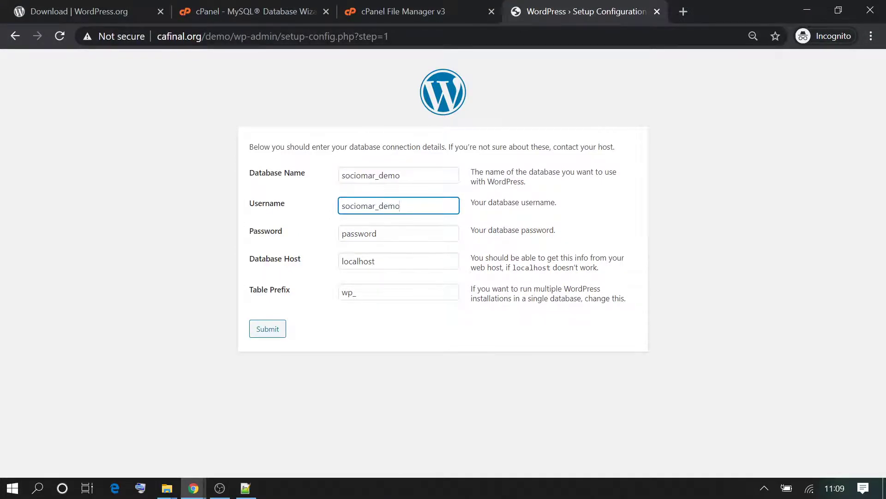
key(Tab)
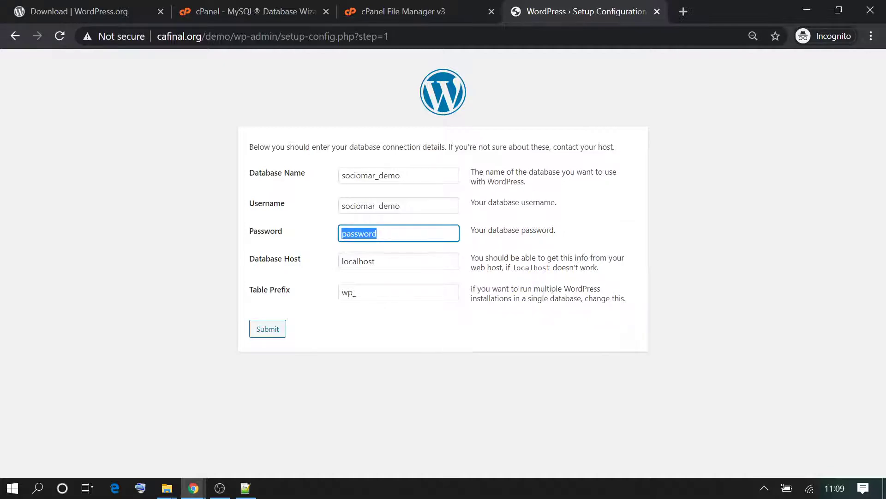
Step: Copy the database password from the notes into Password and submit the connection details
key(alt+Tab)
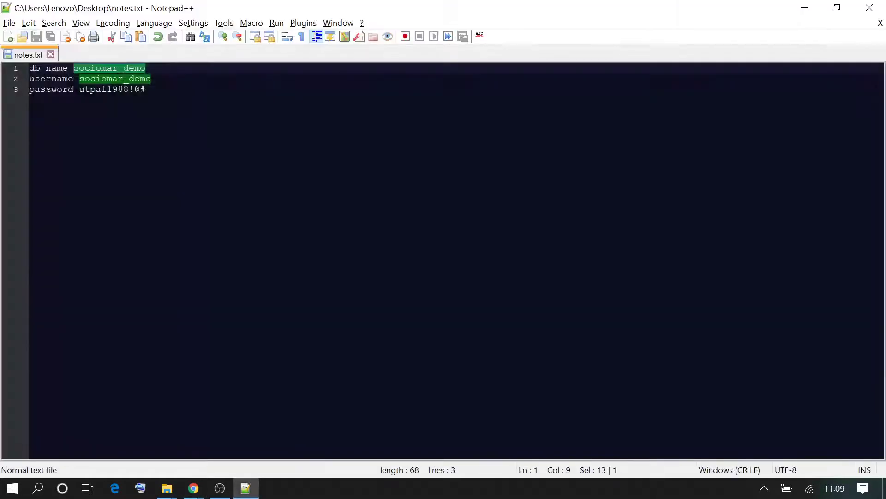
click(78, 89)
key(shift+End)
key(ctrl+c)
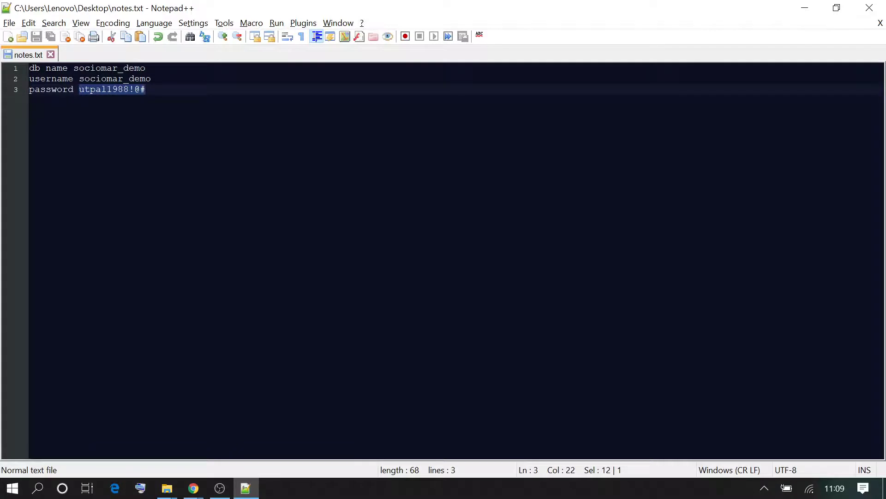
key(alt+Tab)
key(ctrl+v)
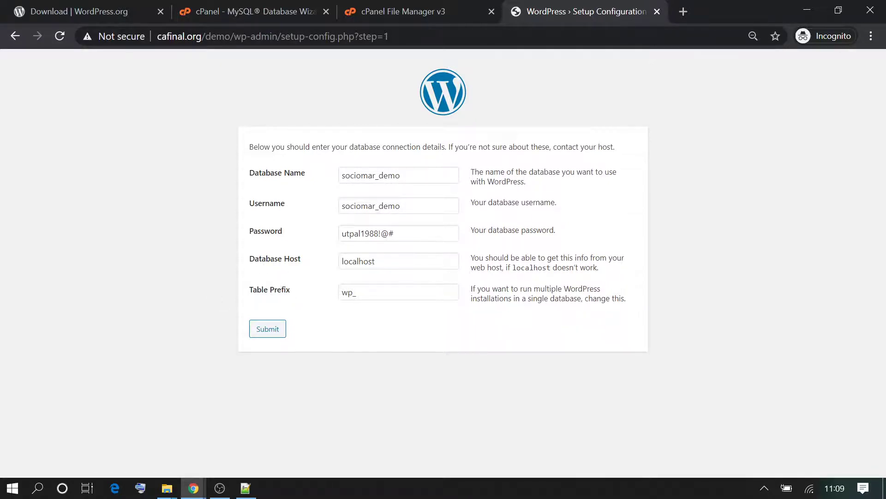
click(268, 329)
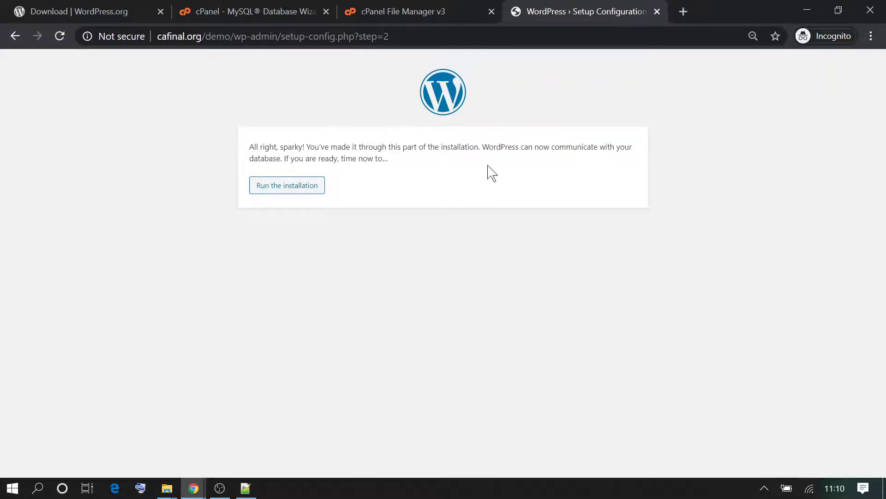
Step: Run the installation and enter 'My First Website' as the Site Title
click(295, 195)
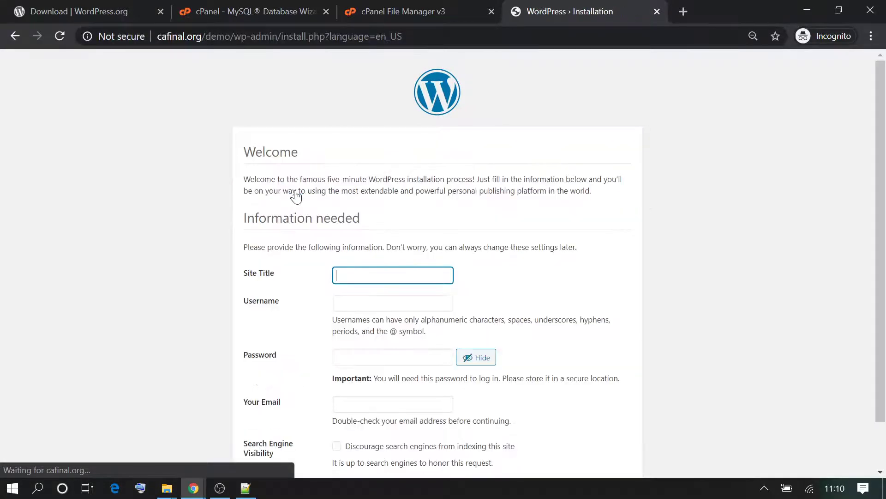
scroll(627, 248, down, 2)
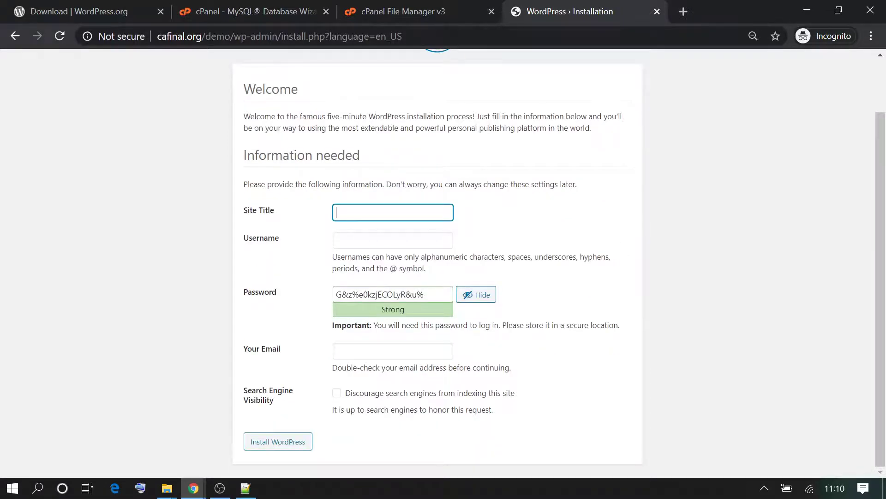
text(My First Website)
key(Tab)
Step: Set the admin username, replacing the initially typed 'I love blogging'
text(I love blogging)
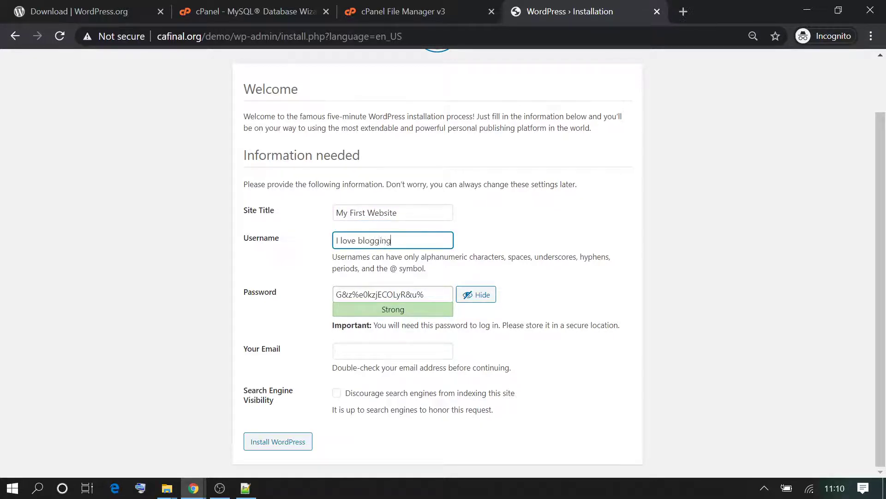
key(Tab)
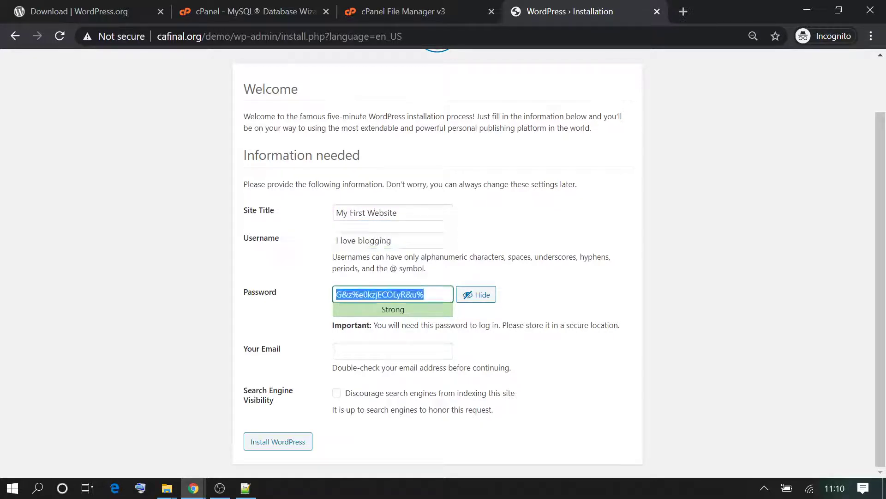
key(shift+Tab)
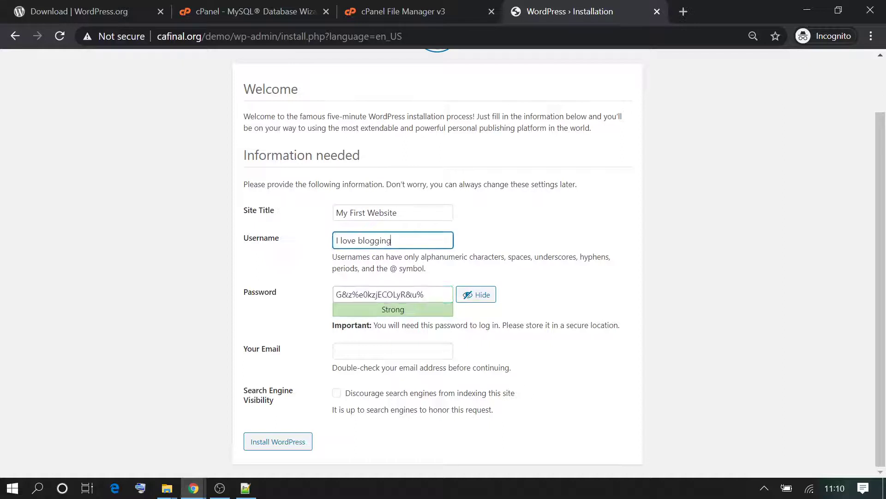
key(ctrl+a)
key(BackSpace)
text(utpal)
key(Tab)
key(ctrl+c)
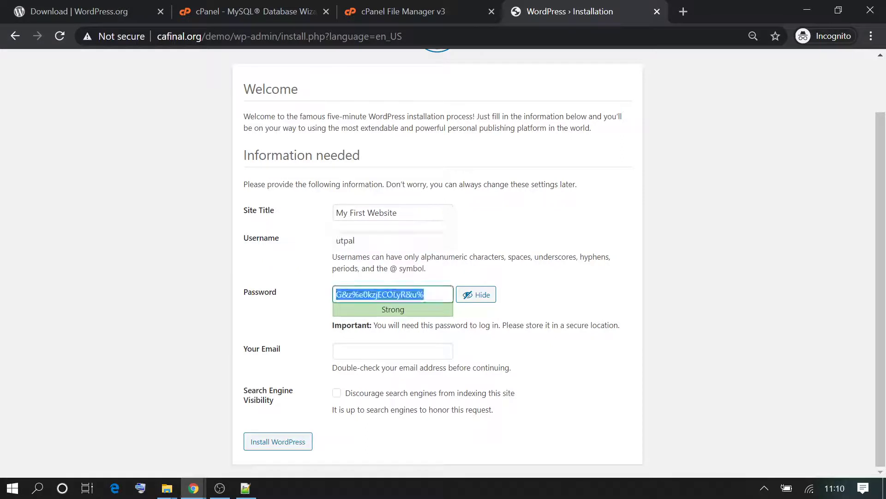
Step: Copy the generated strong password and add a blank line below the credentials in the notes
click(482, 295)
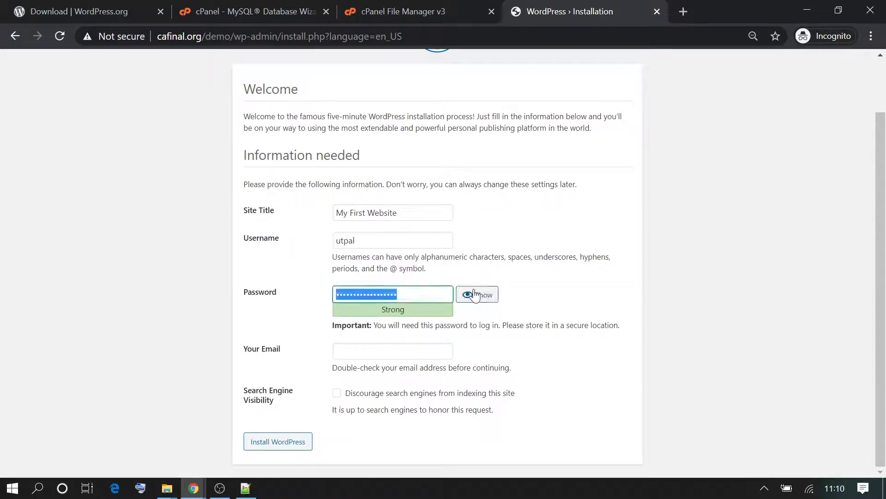
click(477, 298)
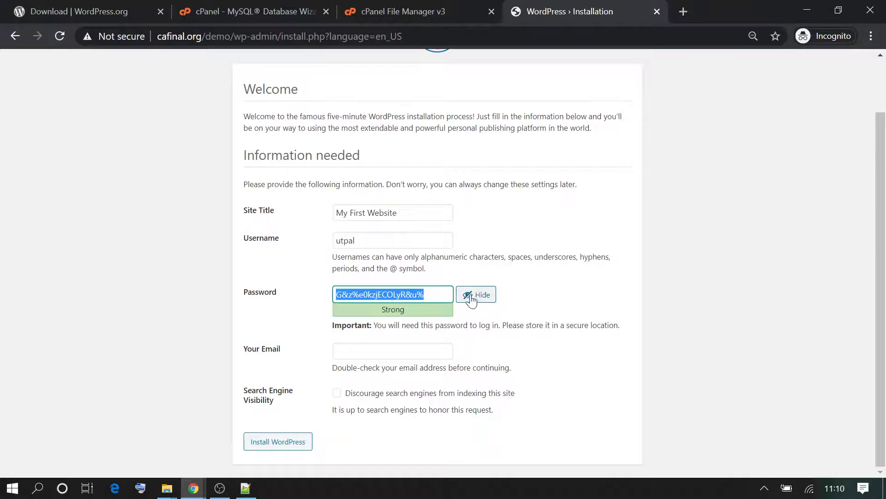
key(alt+Tab)
key(End)
key(Return)
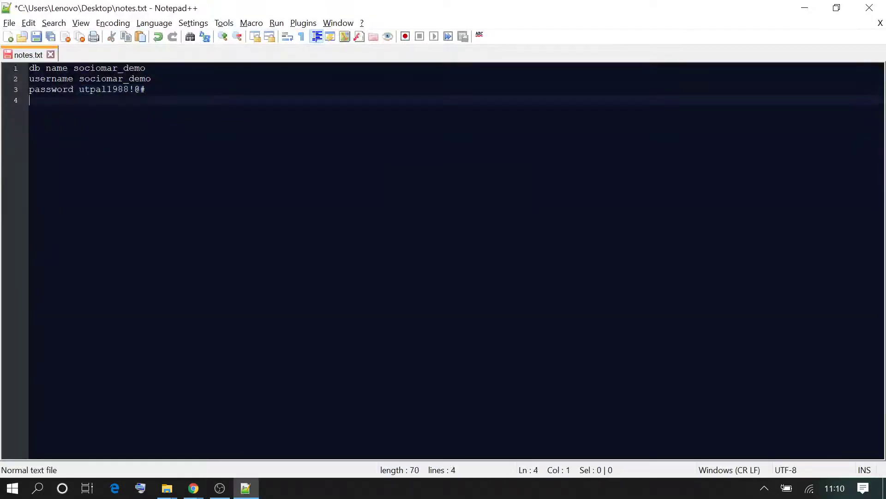
Step: Note the generated password with a 'WP Password' label and the admin username line in notes.txt
key(Return)
key(Return)
key(ctrl+v)
key(Home)
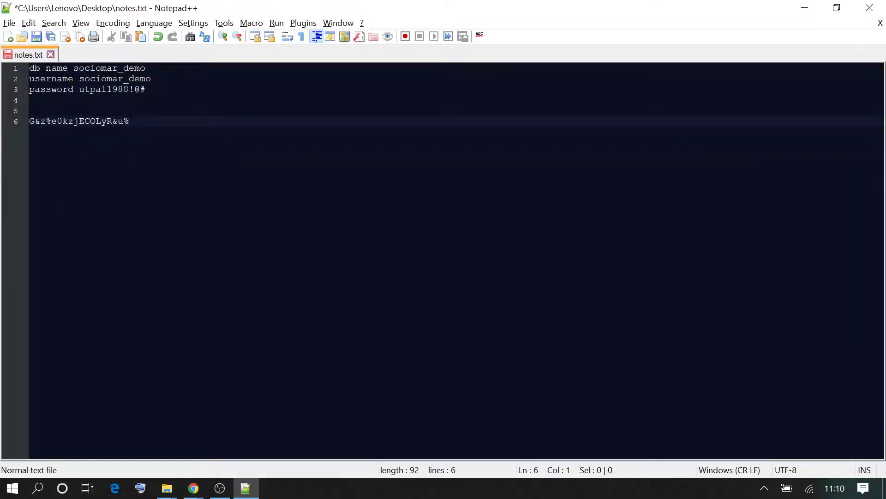
text(WP Passwo)
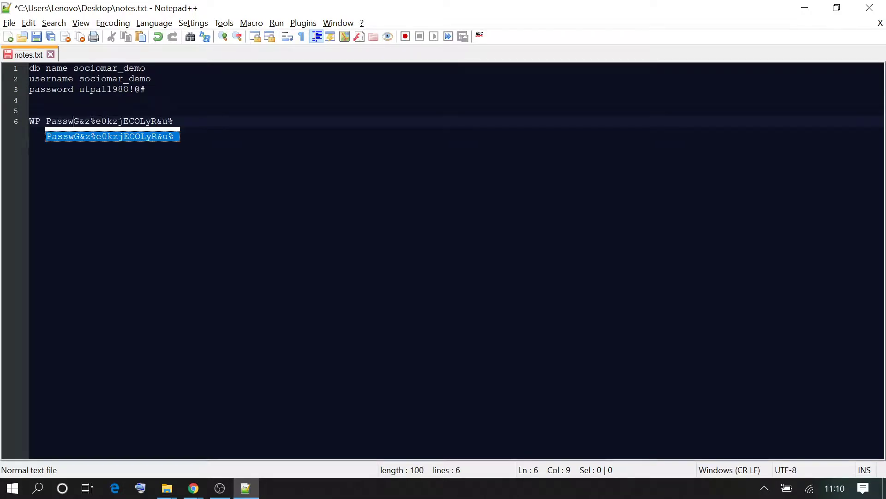
text(rd)
click(29, 111)
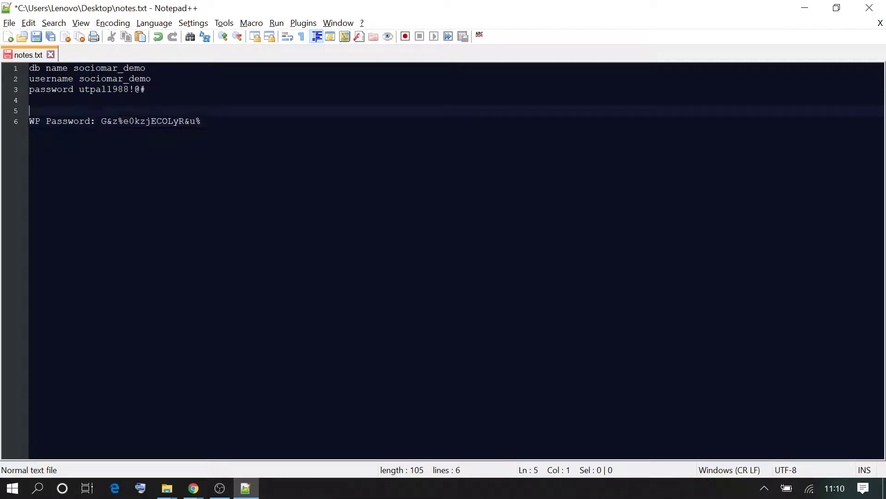
text(usern)
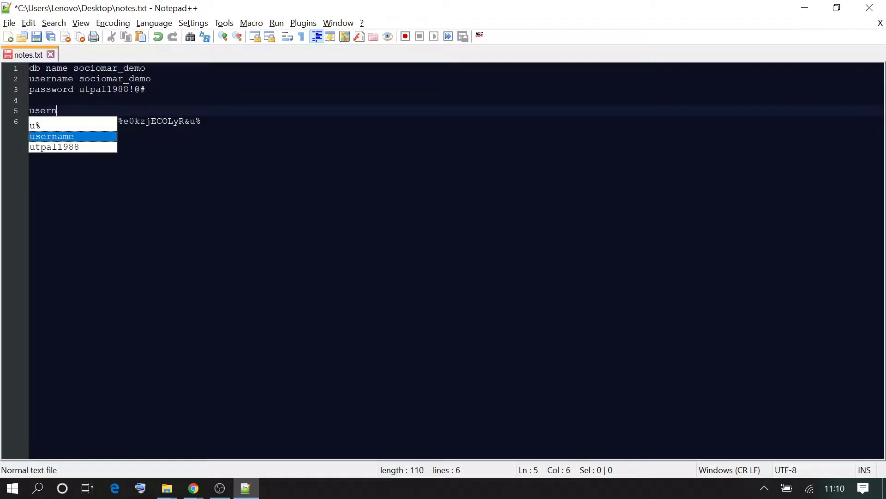
text(ame: utpal)
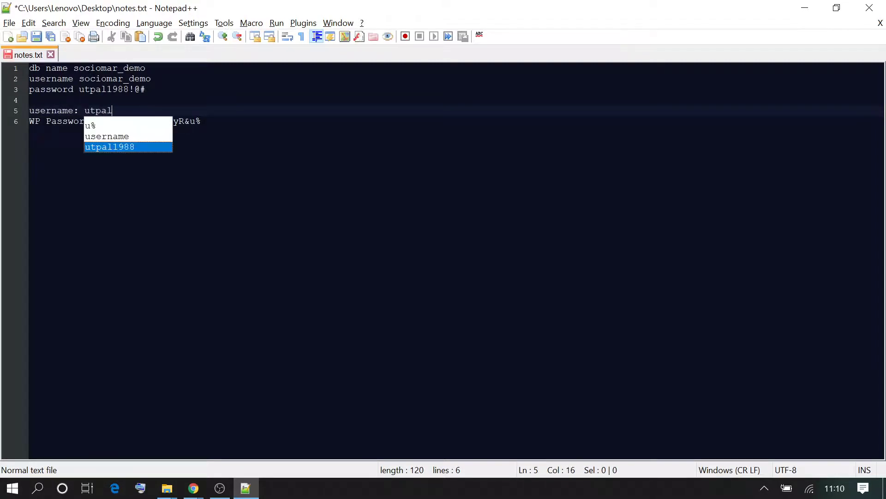
key(Escape)
key(alt+Tab)
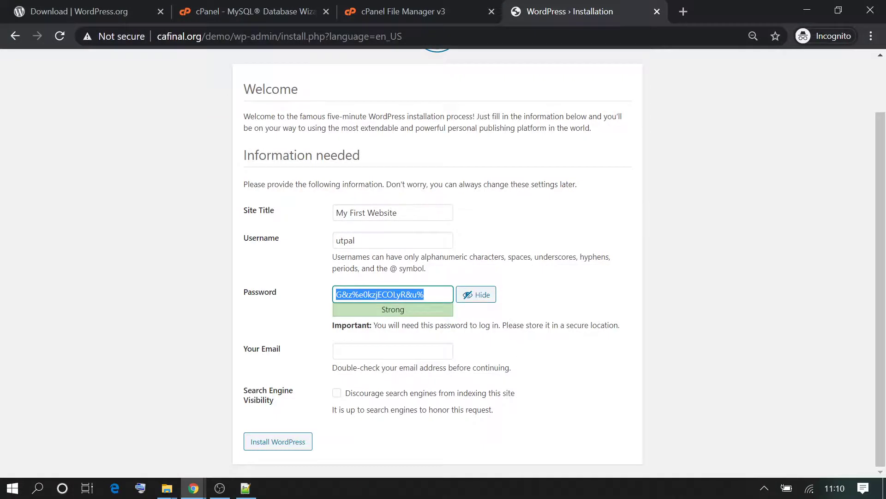
Step: Fill in the admin e-mail, tick 'Discourage search engines from indexing this site', and install WordPress
key(Tab)
key(Tab)
click(606, 356)
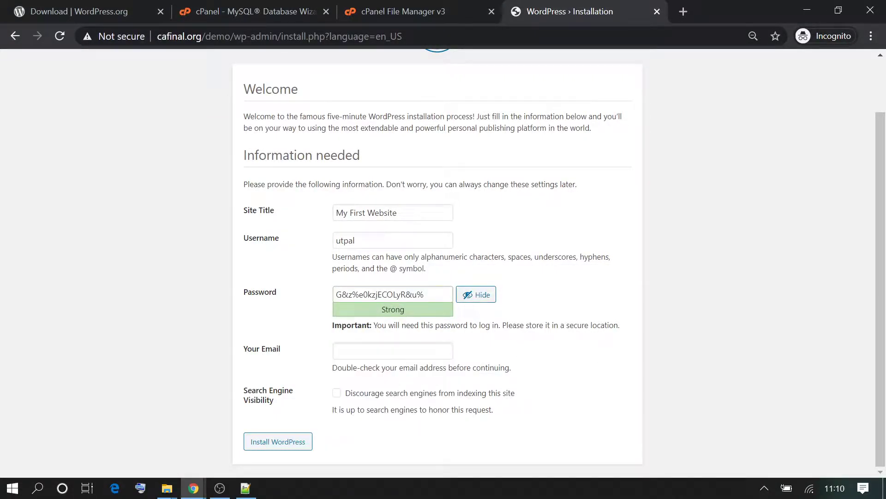
click(411, 352)
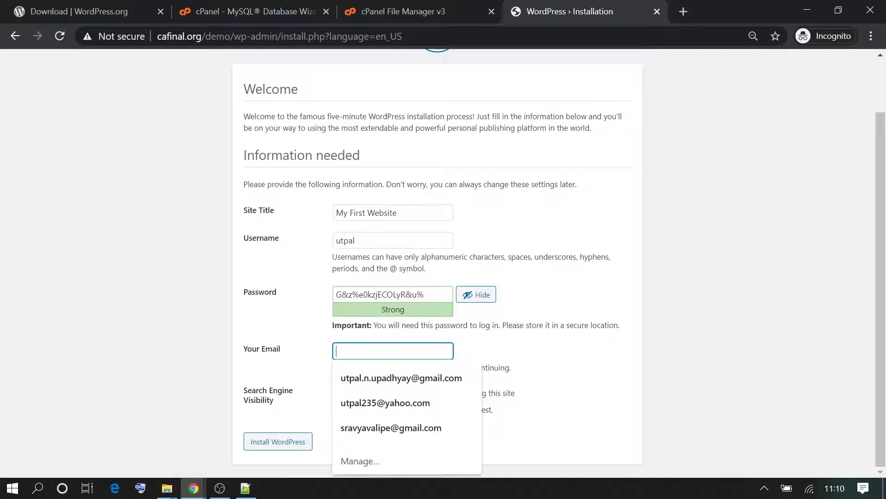
click(411, 378)
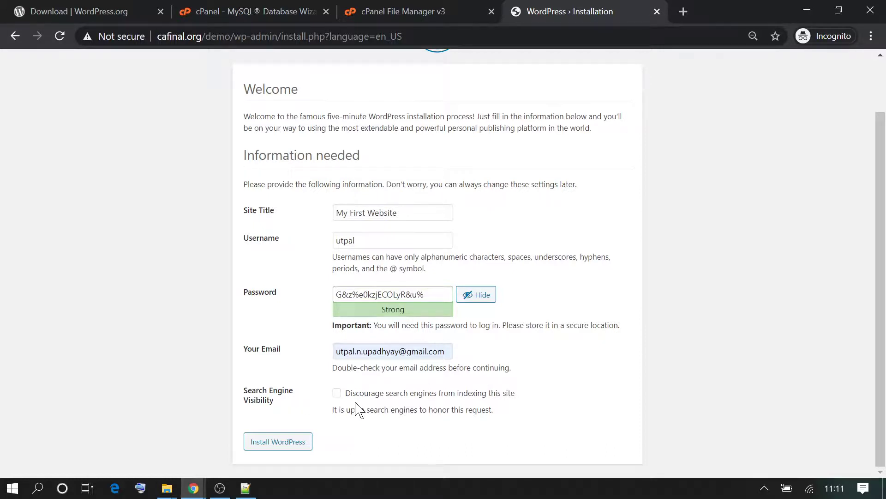
click(335, 395)
click(338, 396)
click(296, 445)
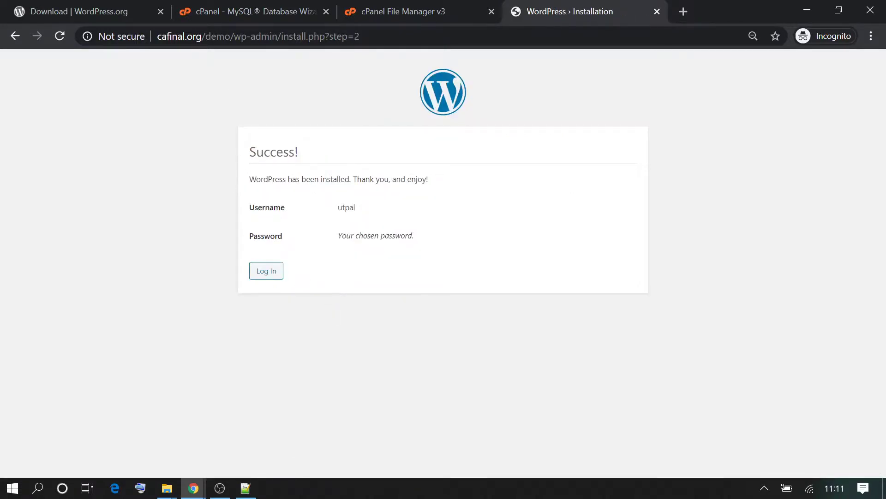
Step: Go to the login page and enter the admin username
drag(249, 151, 299, 153)
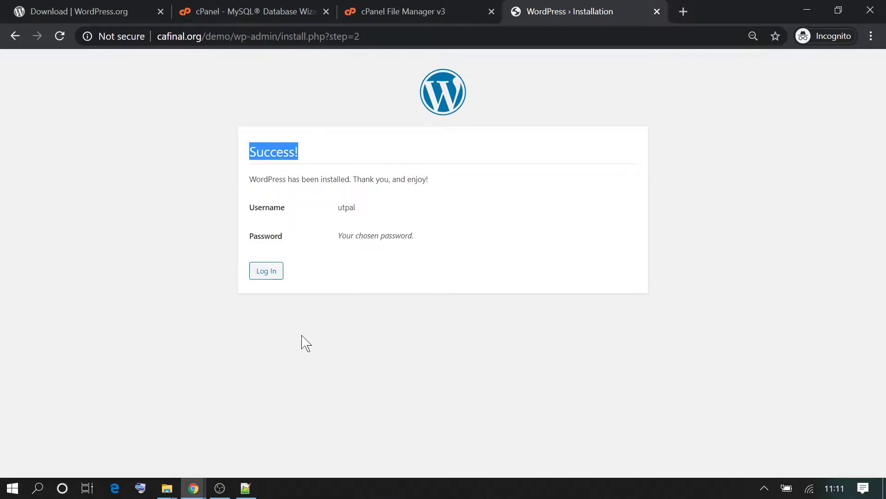
click(266, 272)
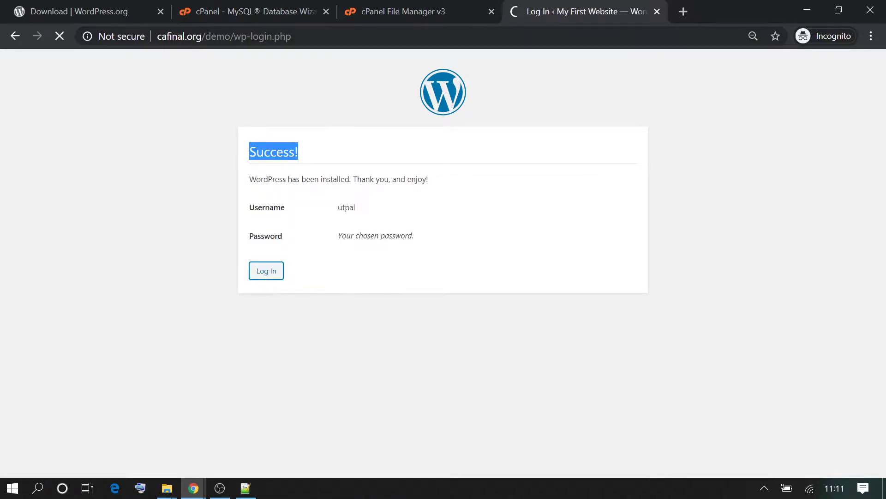
text(utpal)
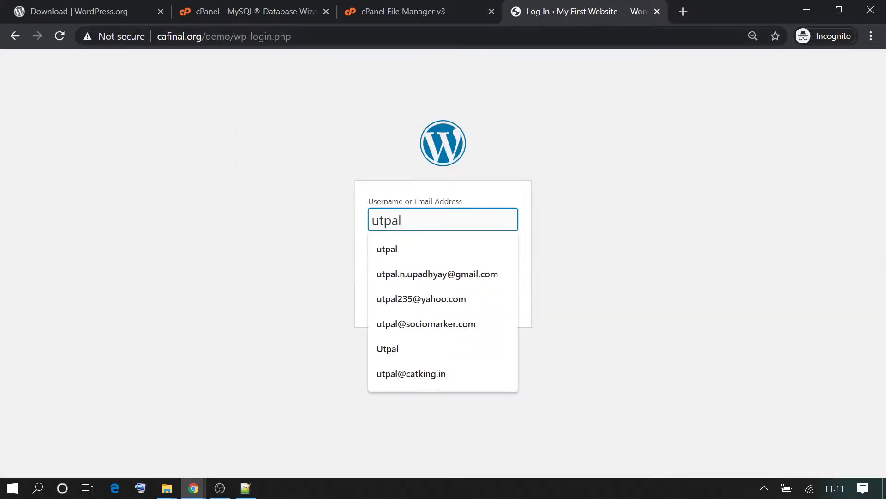
key(Tab)
Step: Copy the saved WordPress password from the notes, paste it in, and log in to the Dashboard
key(alt+Tab)
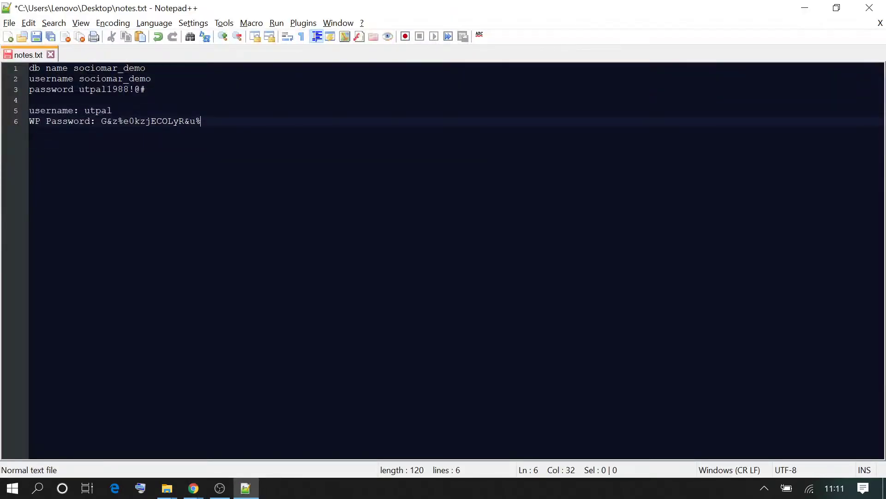
key(shift+Left)
key(shift+Left)
key(shift+Left)
key(shift+Left)
key(shift+Left)
key(shift+Left)
key(shift+Left)
key(shift+Left)
key(shift+Left)
key(shift+Left)
key(shift+Left)
key(shift+Left)
key(shift+Left)
key(shift+Left)
key(shift+Left)
key(shift+Left)
key(shift+Left)
key(shift+Left)
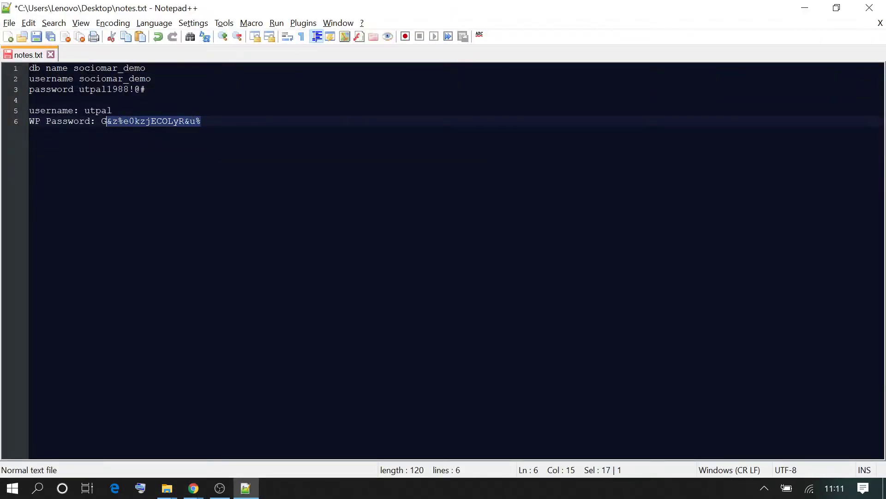
key(ctrl+c)
key(alt+Tab)
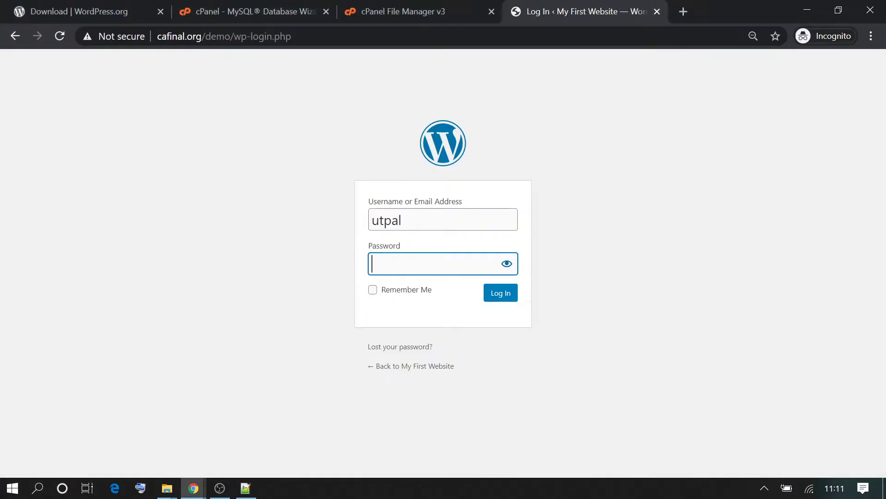
key(ctrl+v)
click(492, 298)
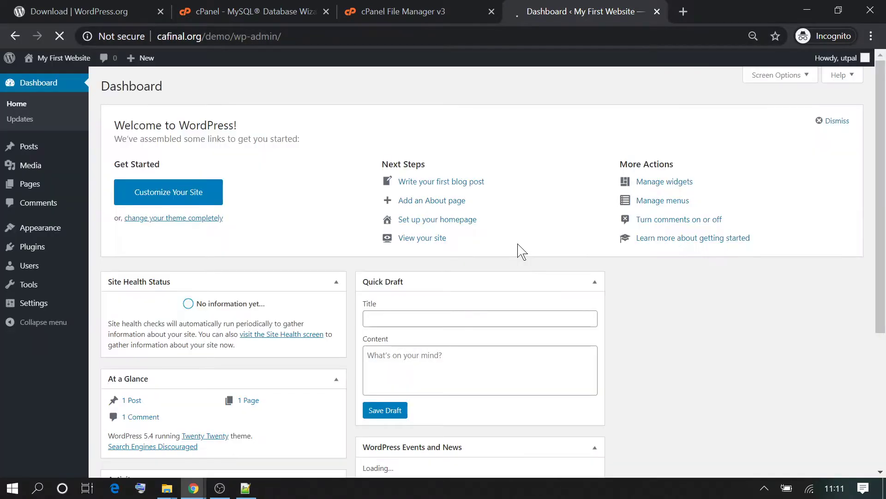
scroll(522, 252, down, 4)
scroll(522, 251, up, 4)
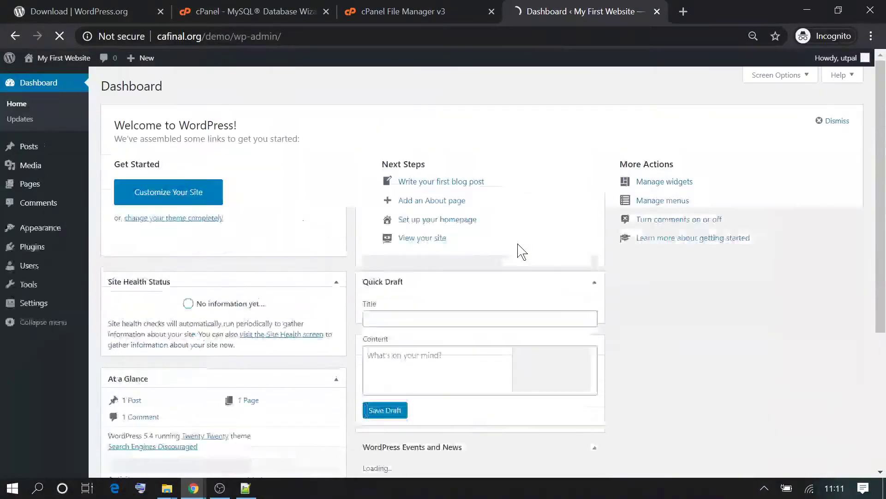
Step: Load cafinal.org/demo in a new tab and copy the site's base address
click(683, 11)
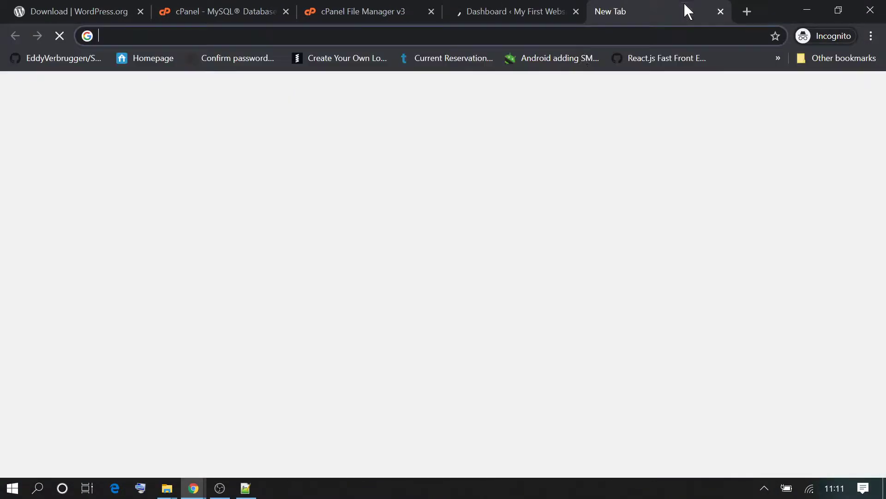
text(ca)
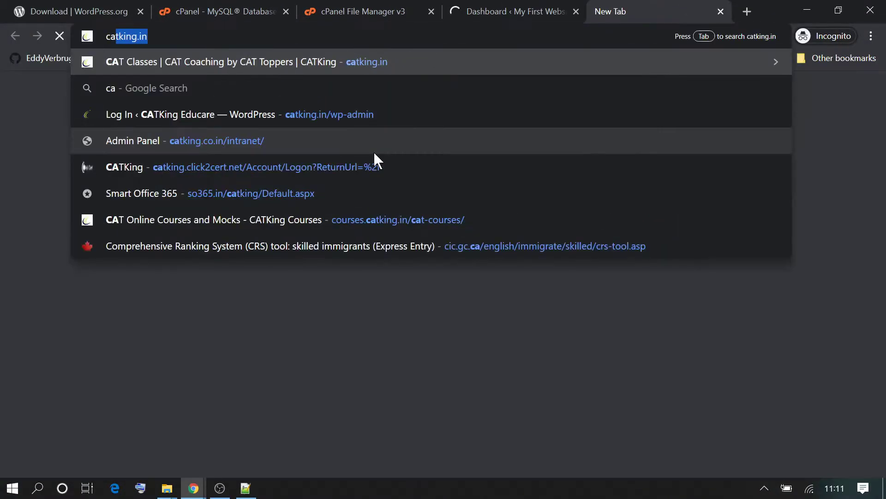
text(final.org/demo)
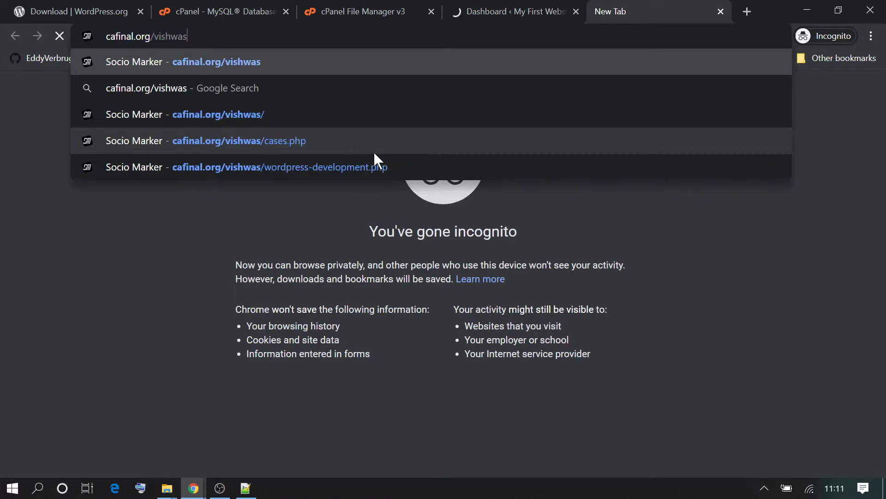
key(Return)
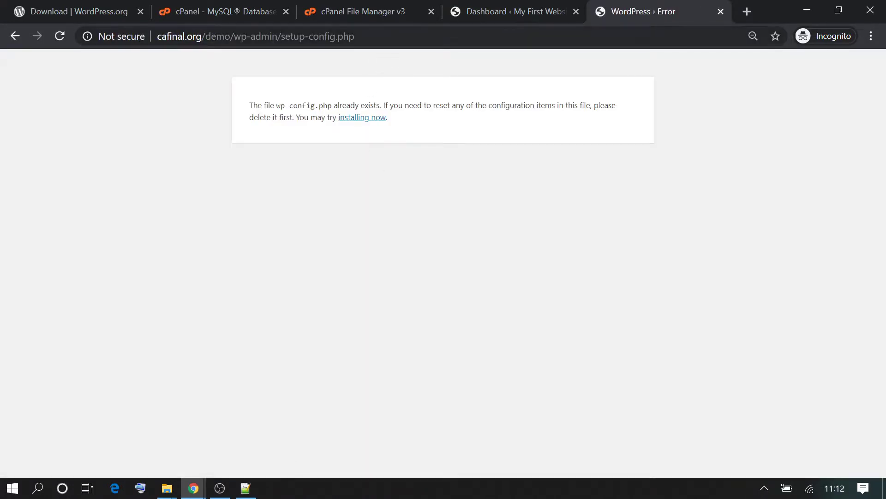
click(384, 37)
click(354, 36)
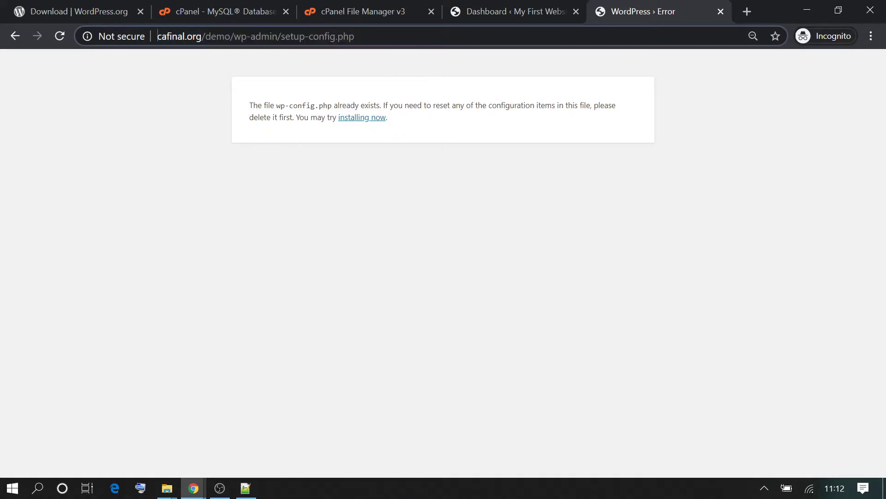
drag(157, 37, 234, 37)
key(ctrl+c)
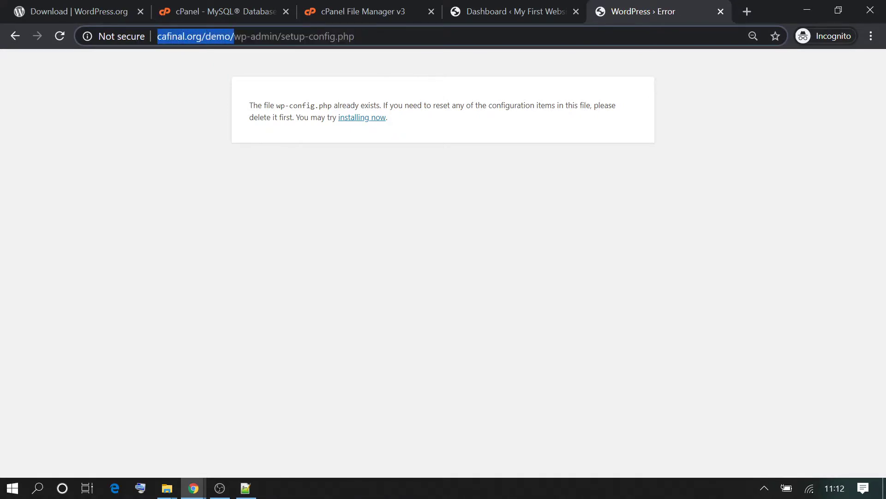
Step: Open cafinal.org/demo/ in a new regular window and scroll through the Hello world! homepage
key(ctrl+n)
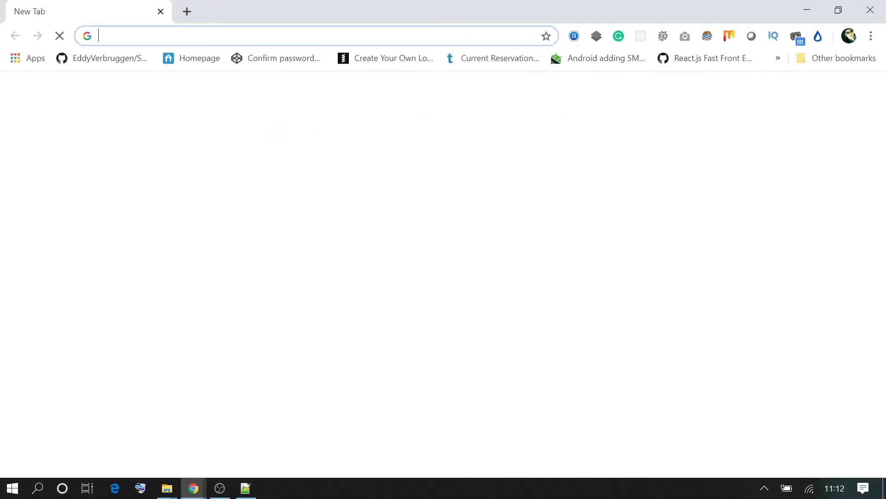
key(ctrl+v)
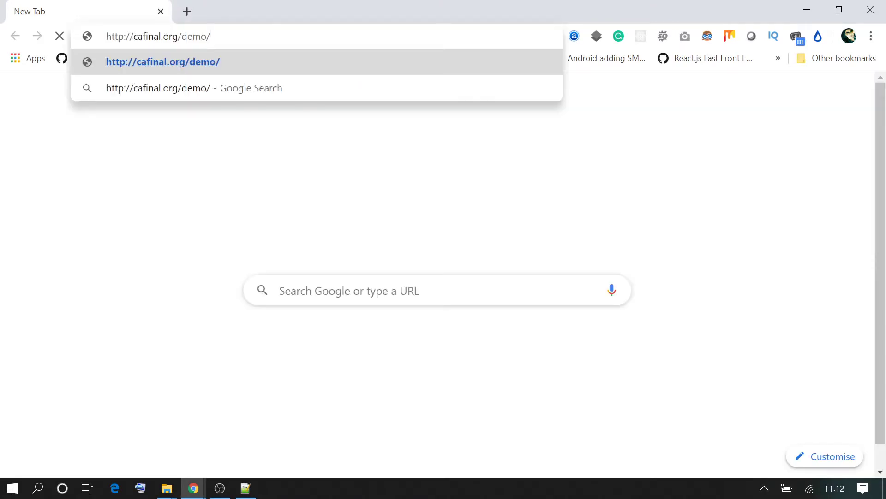
key(Return)
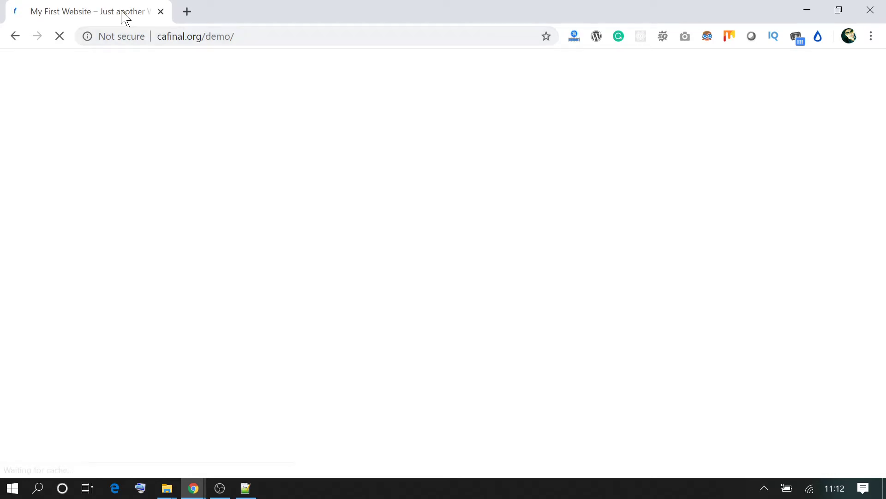
scroll(503, 174, down, 4)
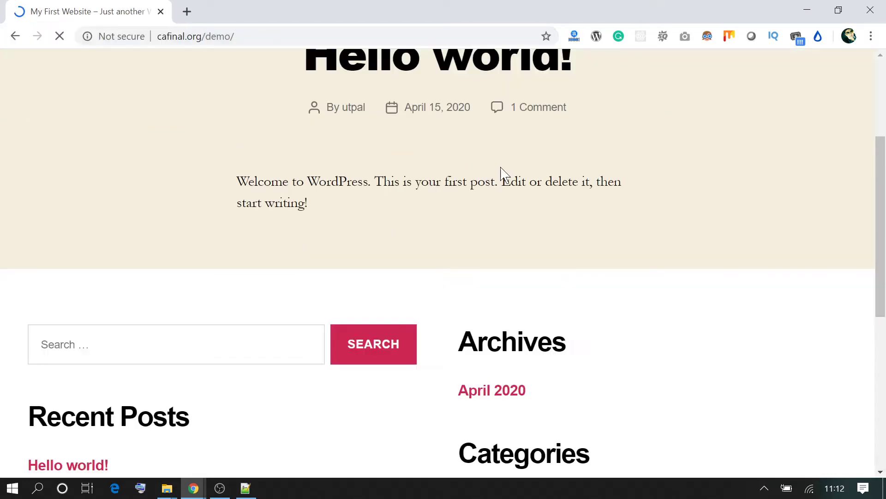
scroll(600, 351, down, 5)
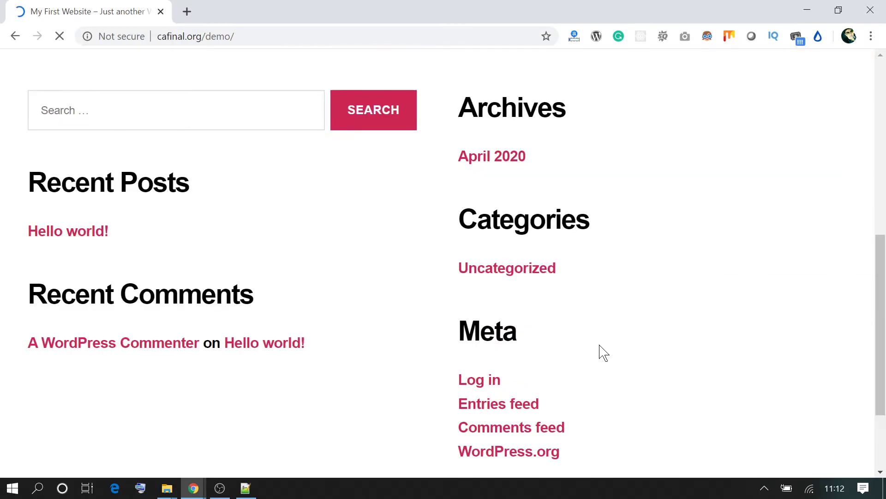
scroll(603, 352, down, 3)
scroll(604, 352, up, 10)
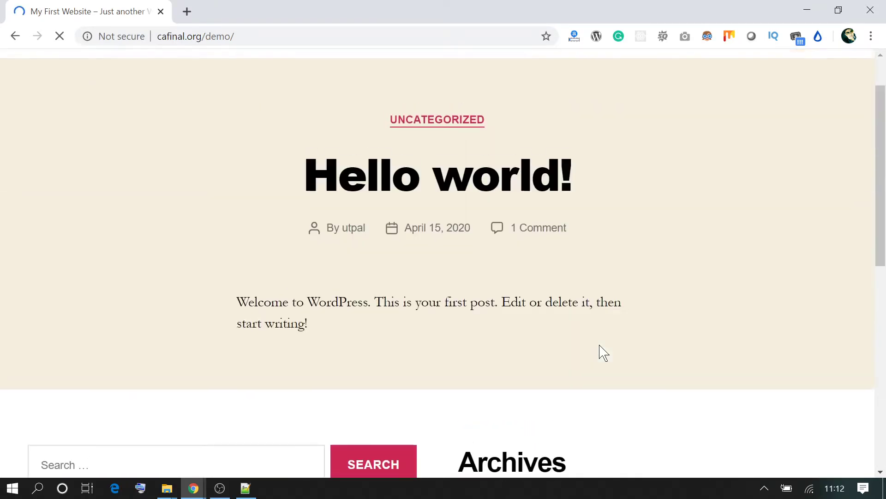
scroll(604, 352, up, 1)
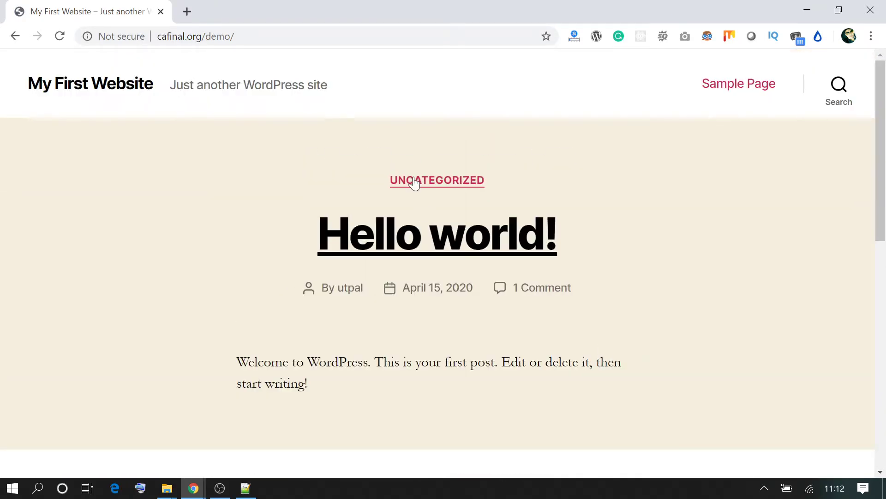
scroll(606, 241, down, 3)
scroll(608, 240, down, 7)
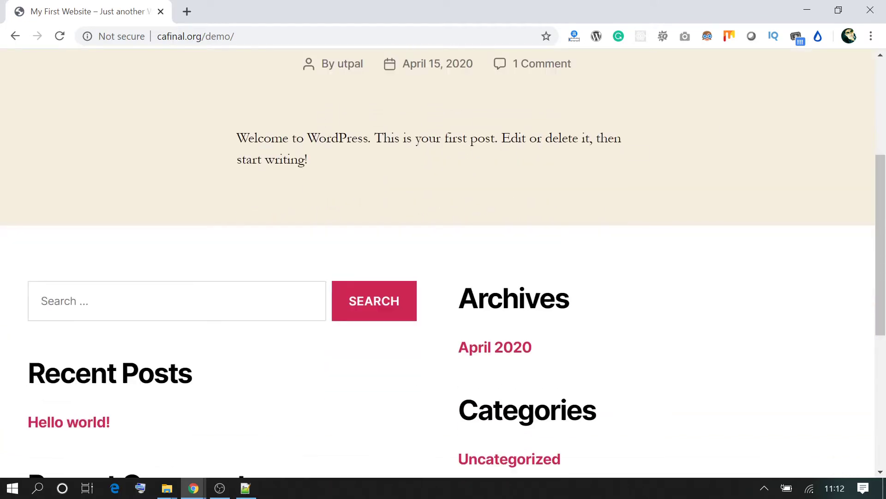
scroll(607, 240, up, 5)
scroll(444, 263, down, 4)
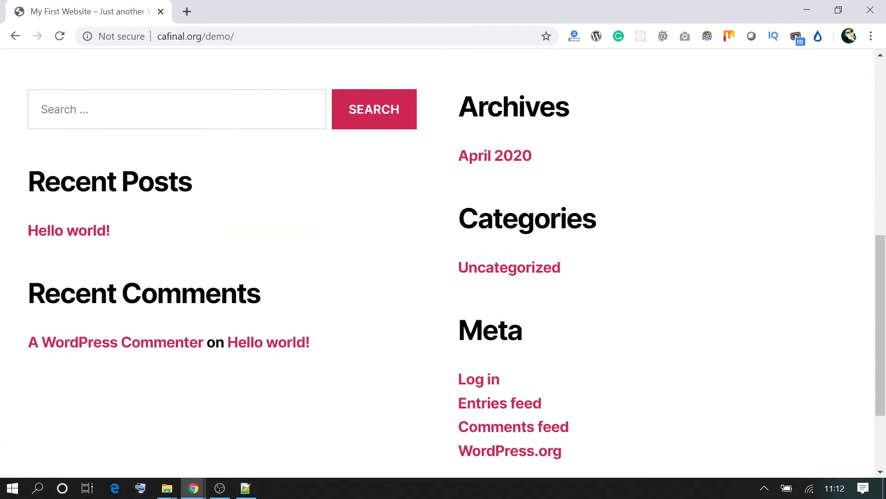
scroll(608, 241, up, 9)
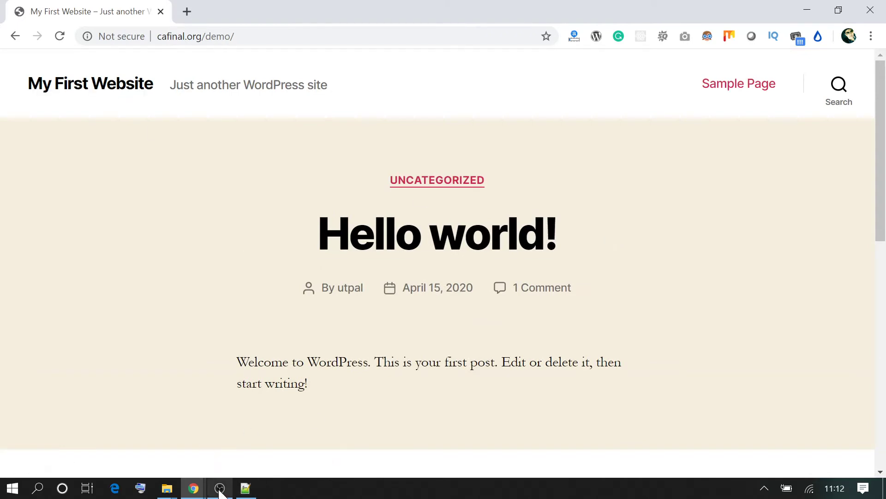
mouse_move(220, 491)
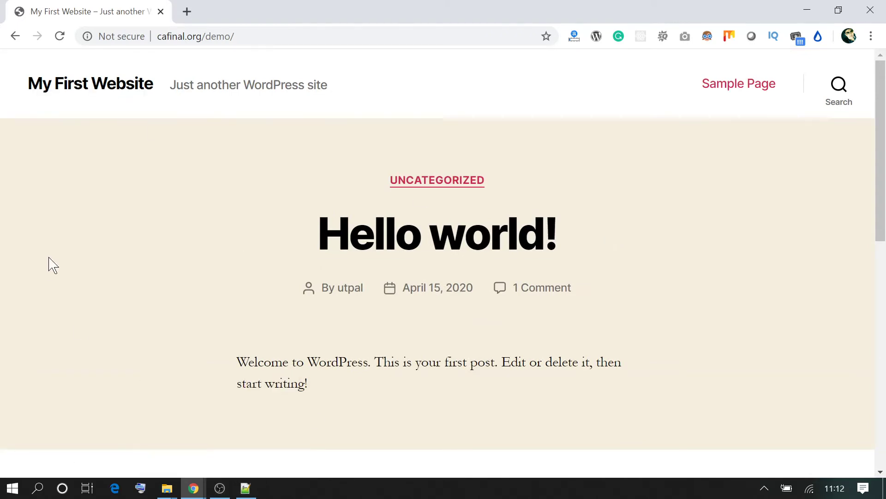
click(220, 488)
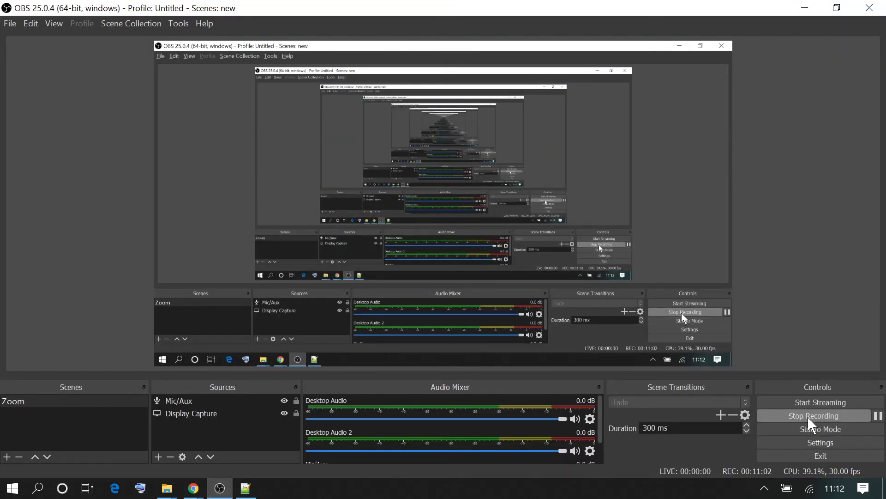